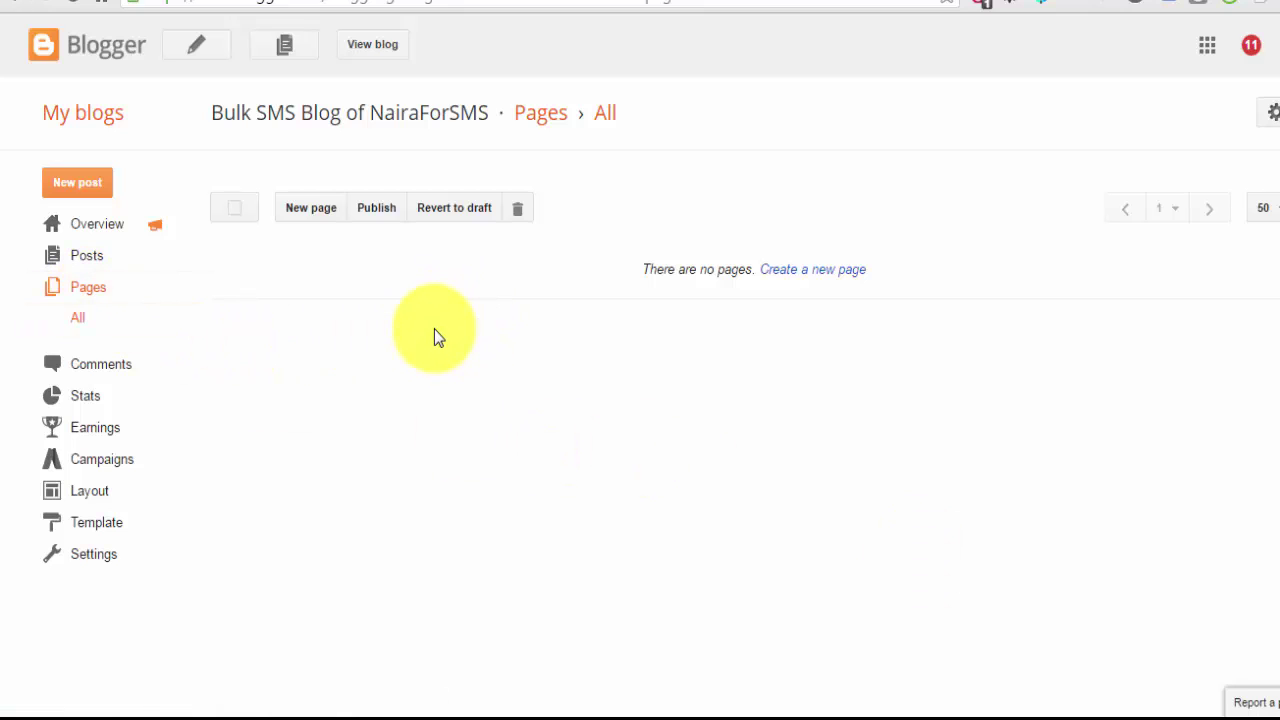
Create a new page titled 'Privacy Policy' and switch its body editor to HTML mode
left_click(311, 228)
left_click(331, 93)
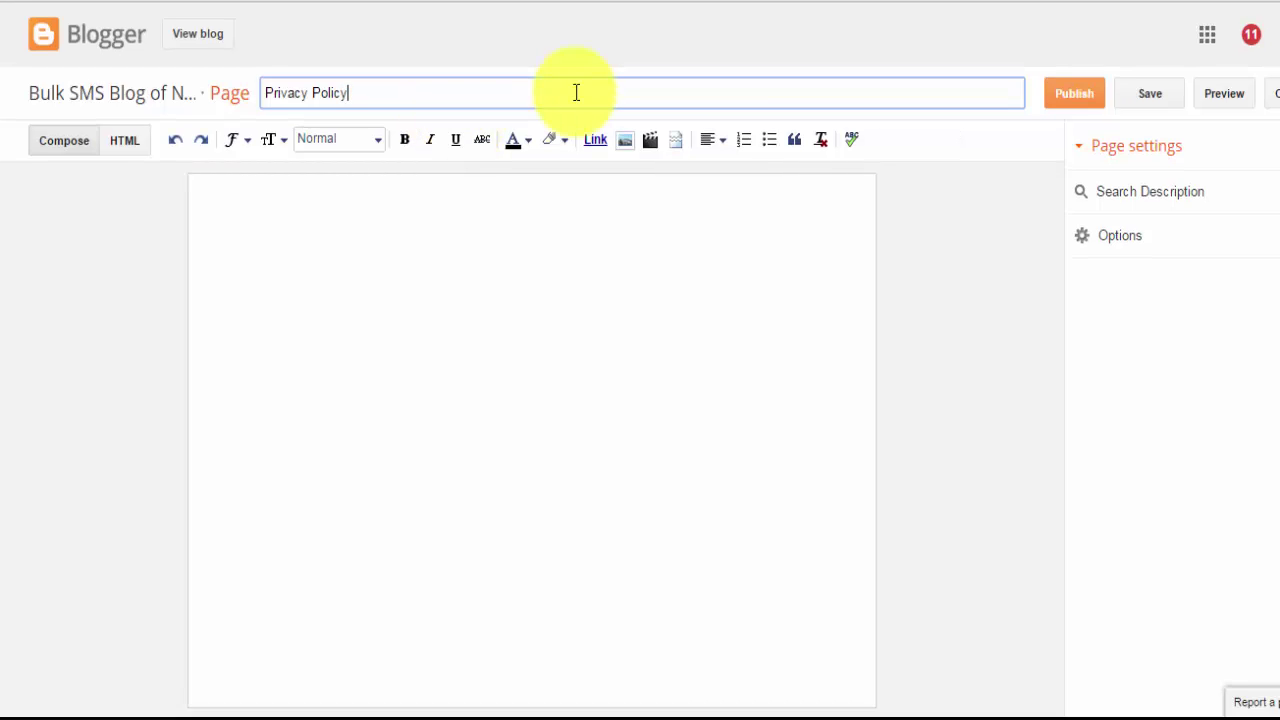
left_click(134, 146)
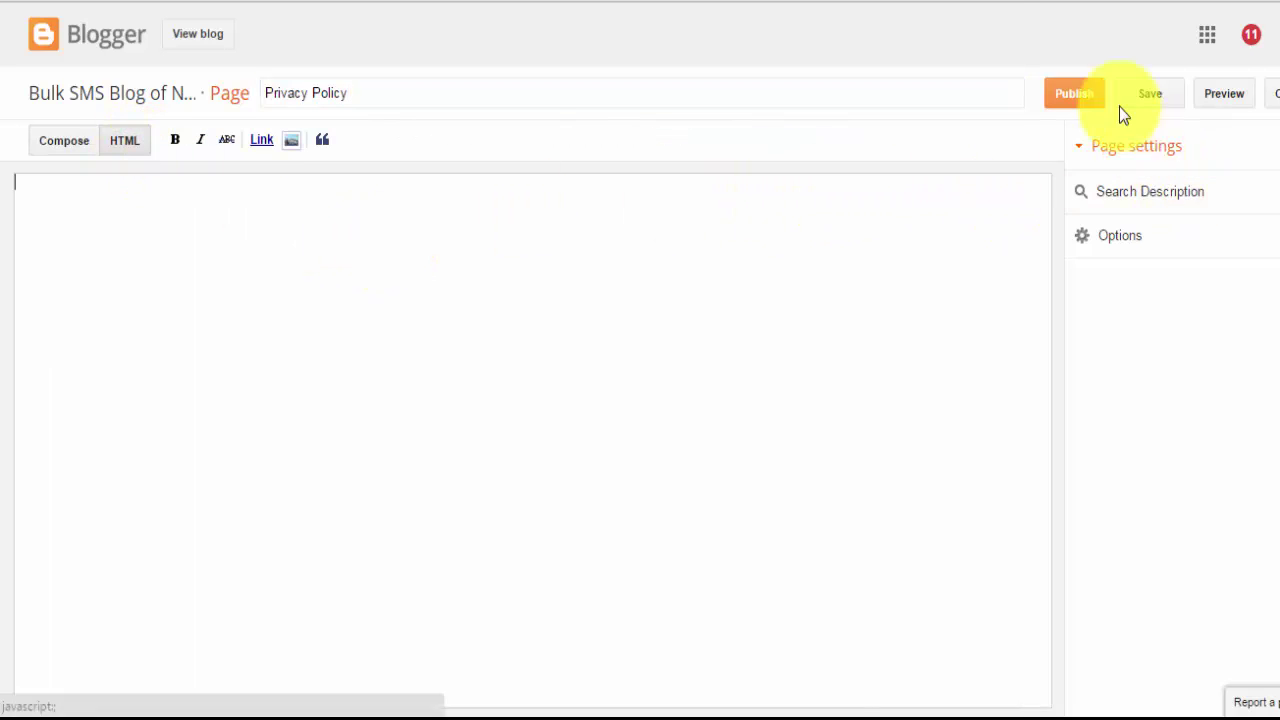
left_click(1110, 0)
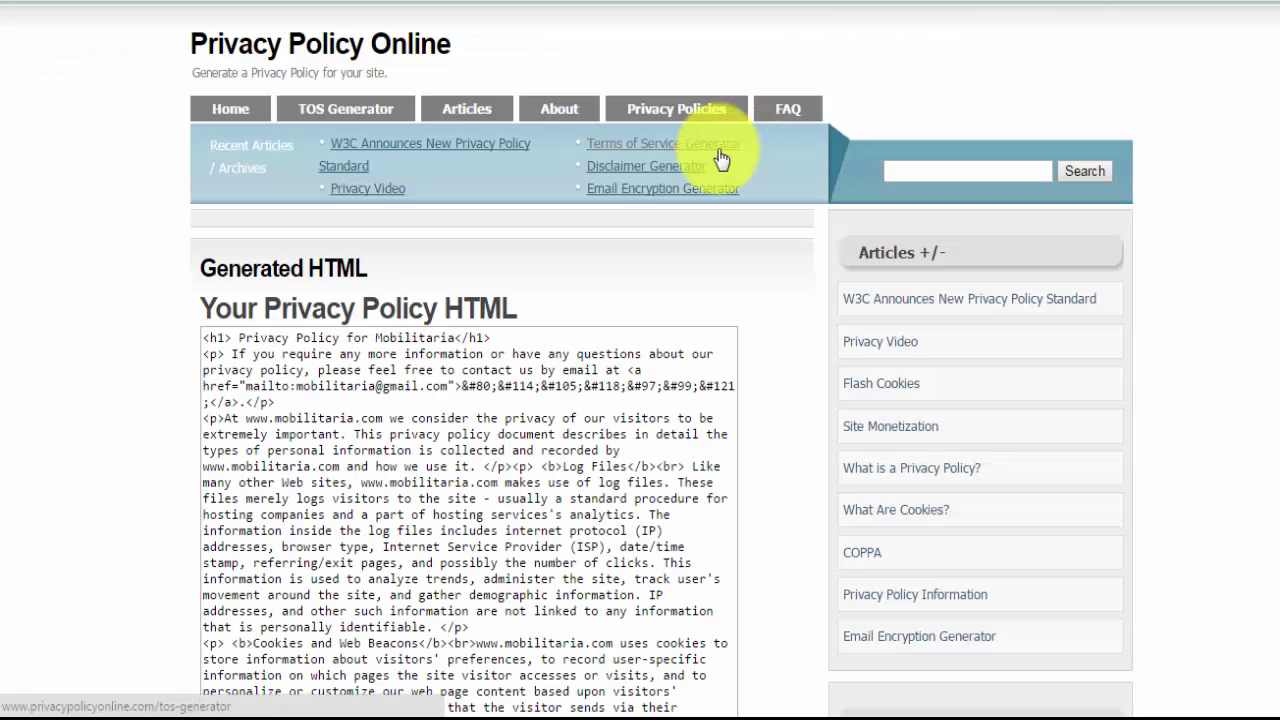
Select all the generated policy HTML in Privacy Policy Online, then return to the Blogger editor
left_click(531, 453)
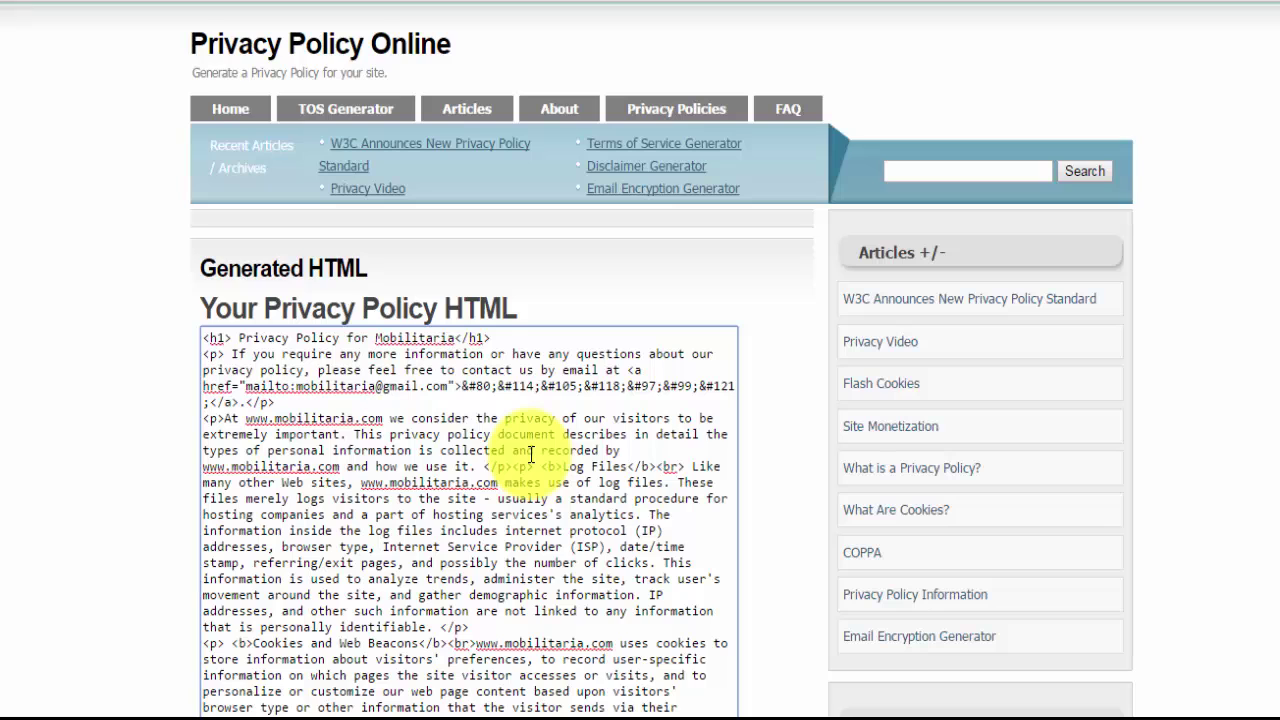
key("ctrl+a")
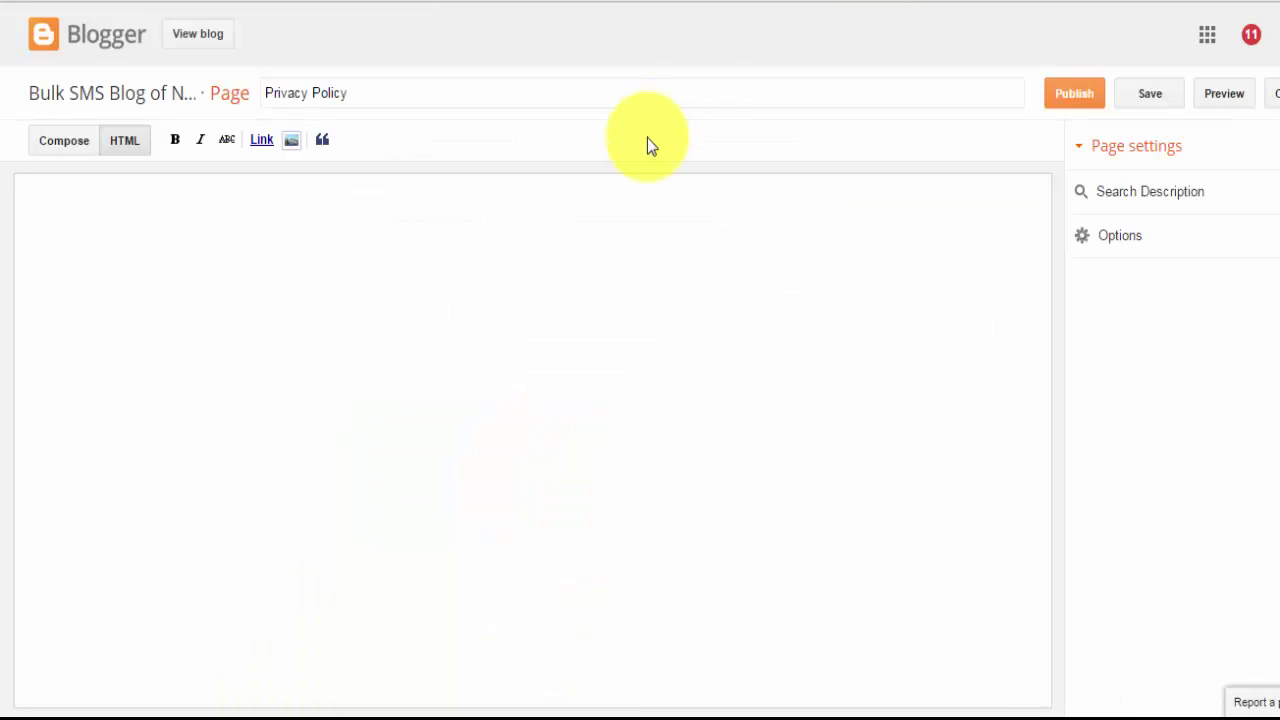
left_click(437, 231)
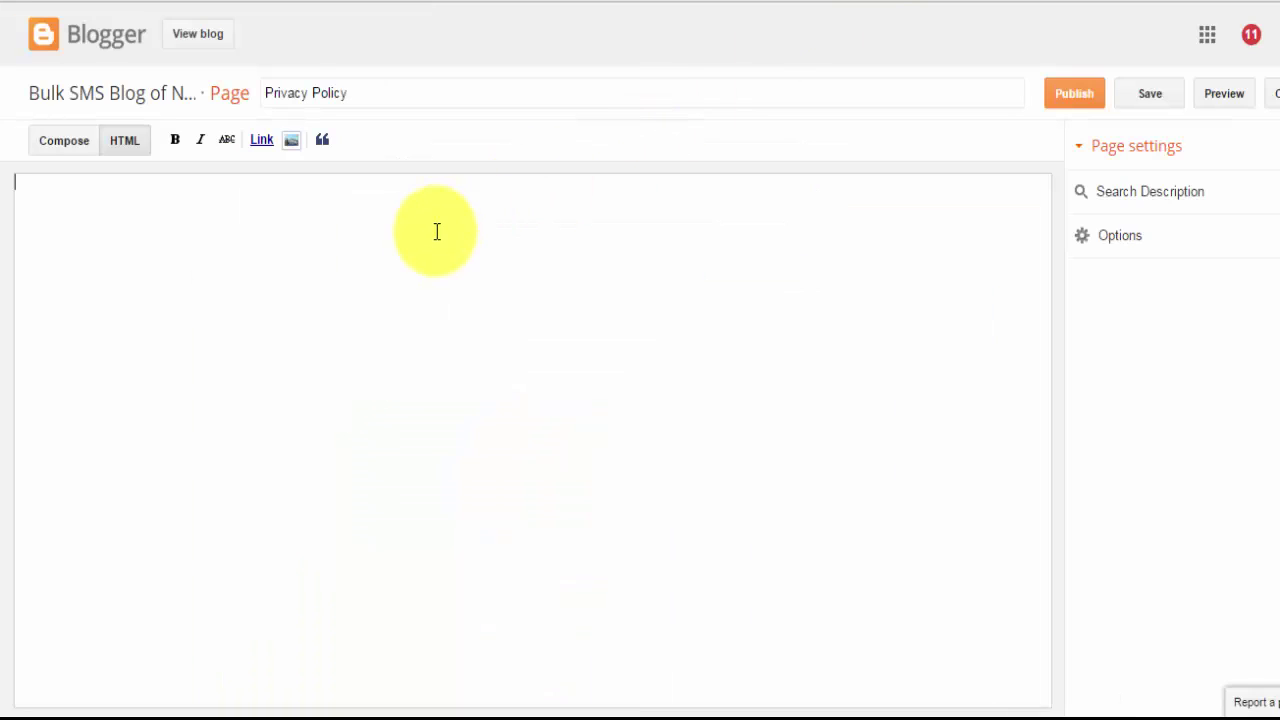
Paste the generated policy HTML into the page body and view it formatted in Compose
left_click(339, 248)
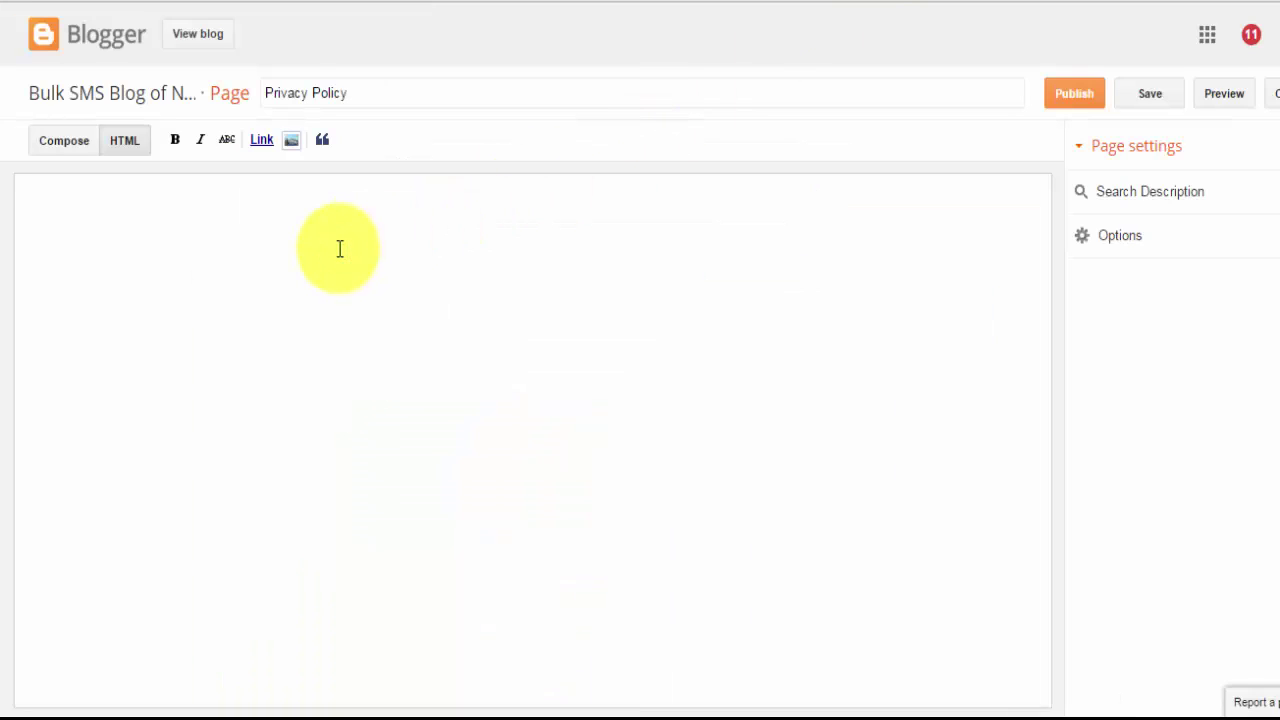
key("ctrl+v")
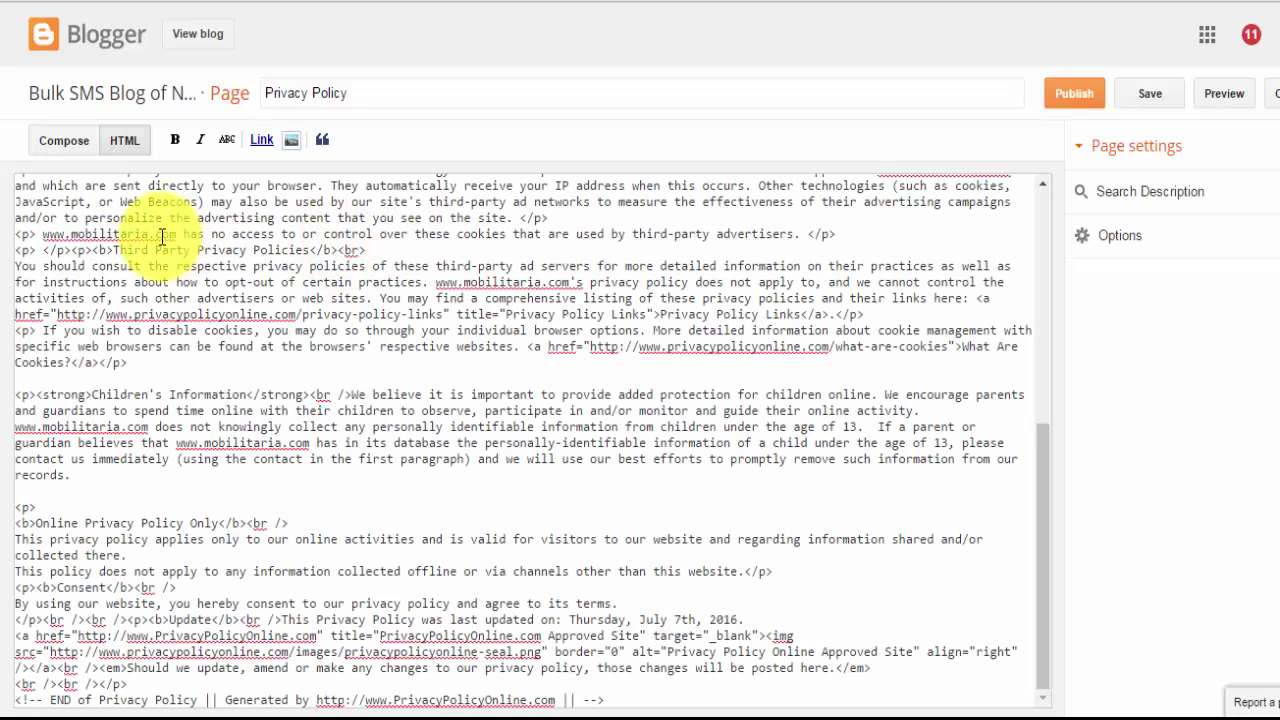
left_click(57, 145)
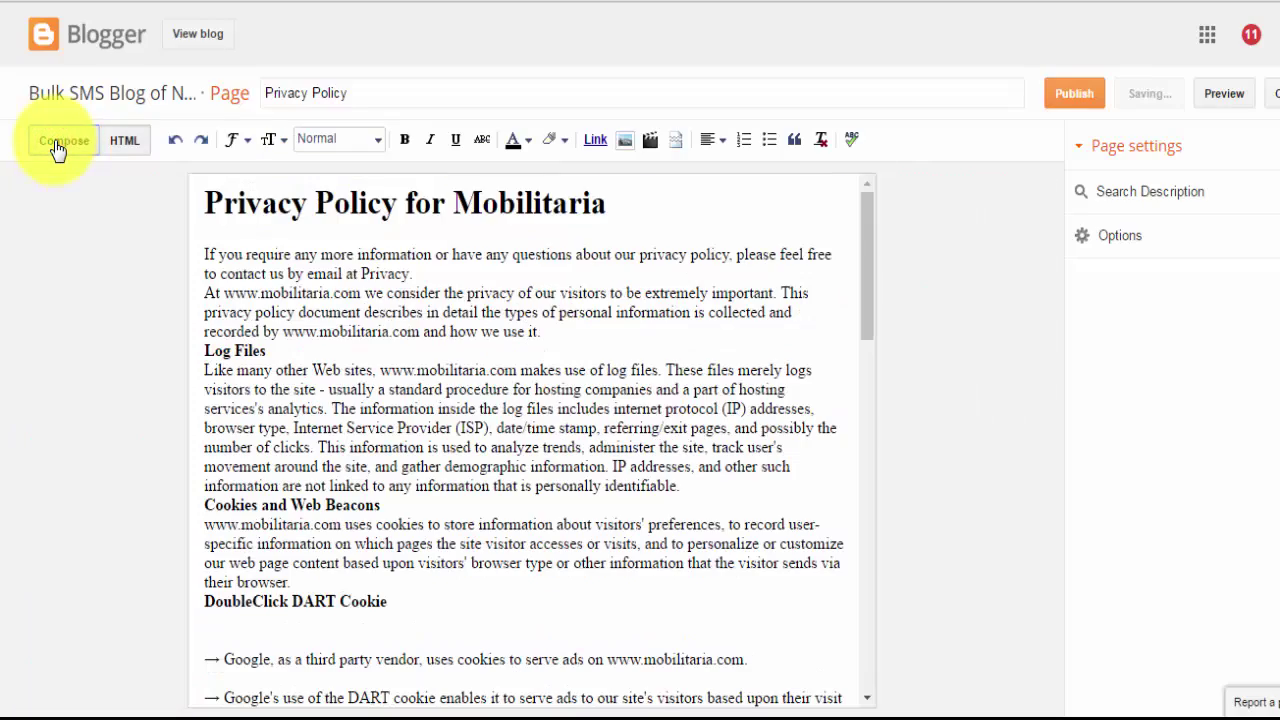
left_click_drag(866, 300, 863, 203)
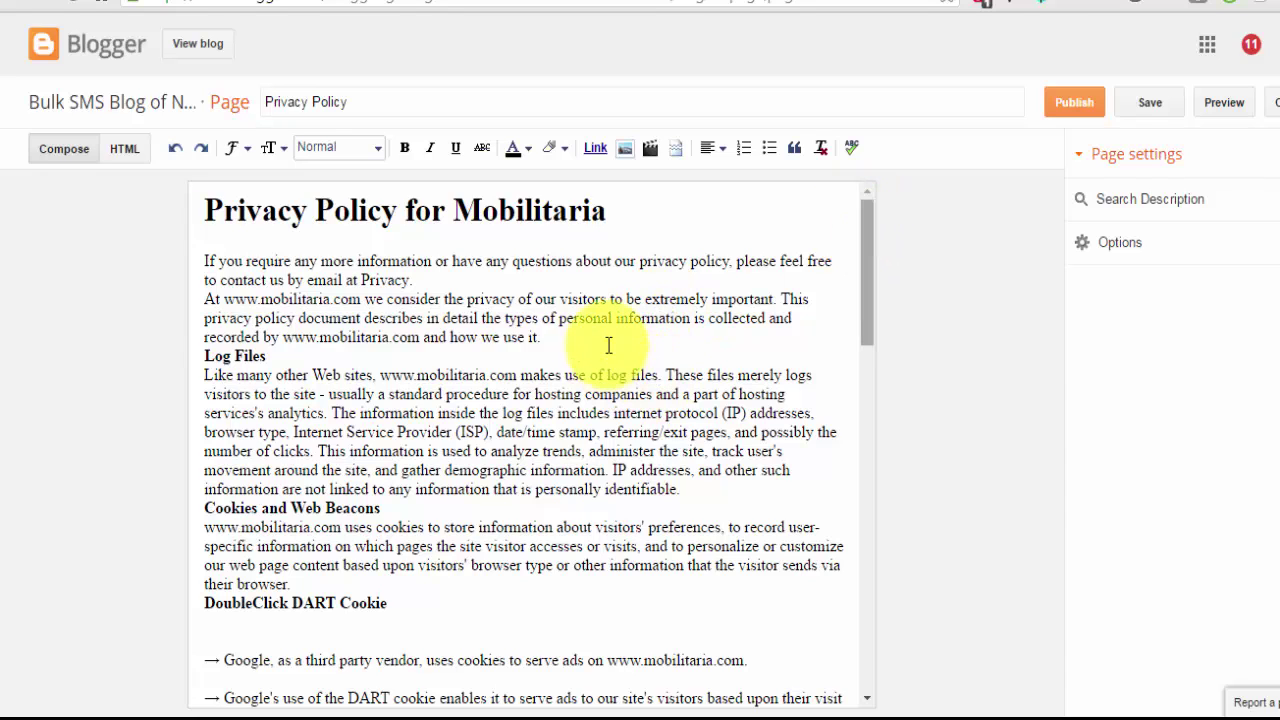
Delete the 'Privacy Policy for Mobilitaria' heading and join the first paragraph up to the top
scroll(866, 290, "down", 1)
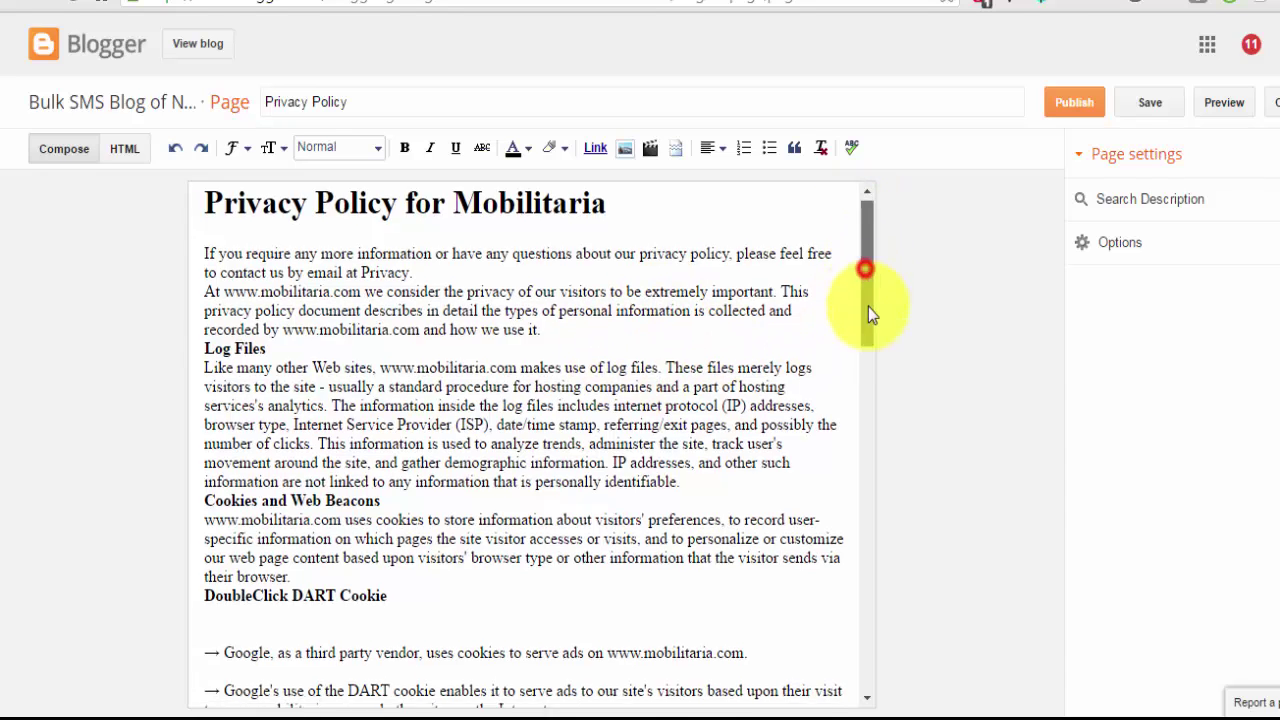
left_click(626, 212)
key("BackSpace")
key("BackSpace")
key("BackSpace")
key("BackSpace")
key("BackSpace")
key("BackSpace")
key("BackSpace")
key("BackSpace")
key("BackSpace")
key("BackSpace")
key("BackSpace")
key("BackSpace")
key("BackSpace")
key("BackSpace")
key("BackSpace")
key("BackSpace")
key("BackSpace")
key("BackSpace")
key("BackSpace")
key("BackSpace")
key("BackSpace")
key("BackSpace")
key("BackSpace")
key("BackSpace")
key("BackSpace")
key("BackSpace")
key("BackSpace")
key("BackSpace")
key("BackSpace")
key("BackSpace")
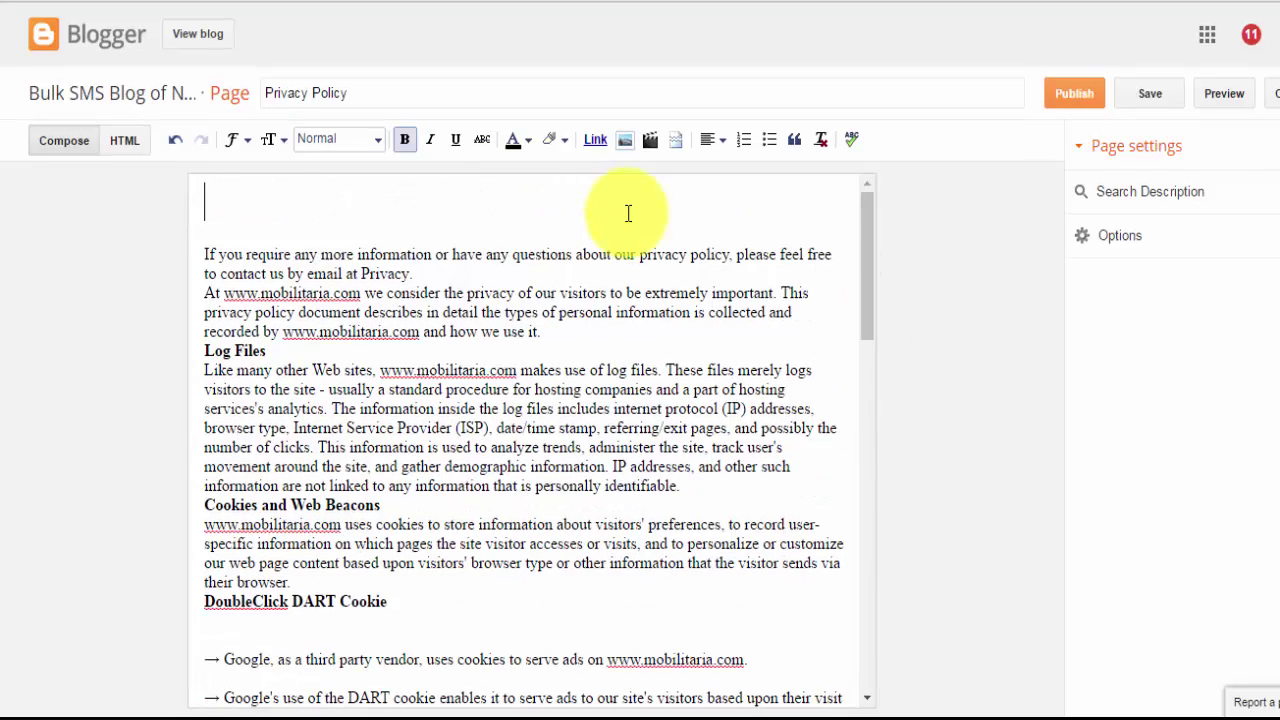
left_click(204, 258)
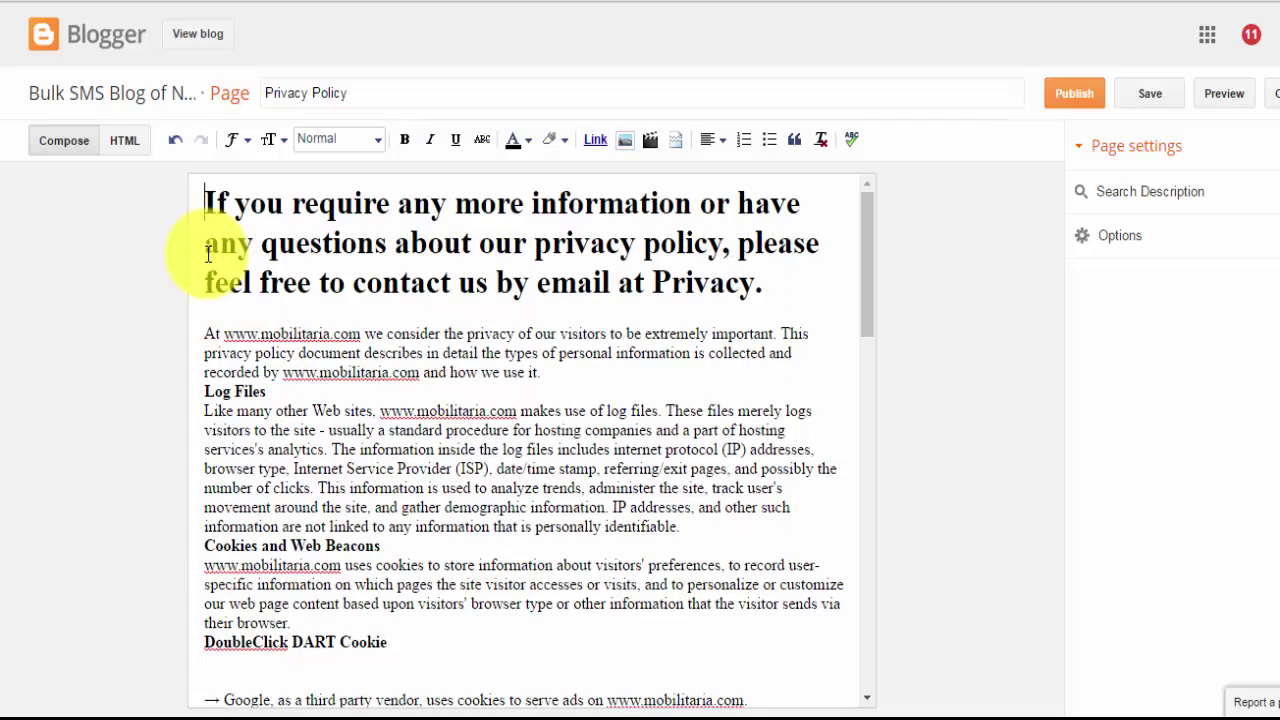
key("BackSpace")
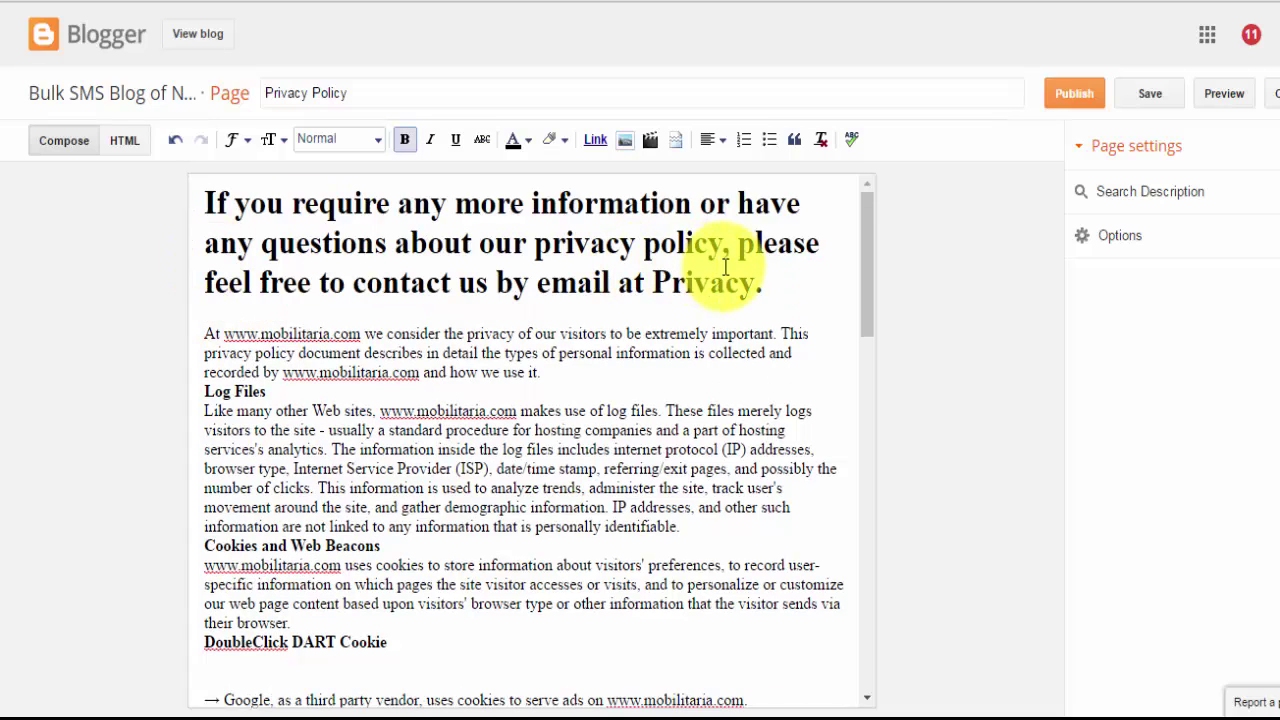
Remove the email reference so the contact sentence ends 'feel free to contact us.'
left_click(758, 282)
key("BackSpace")
key("BackSpace")
key("BackSpace")
key("BackSpace")
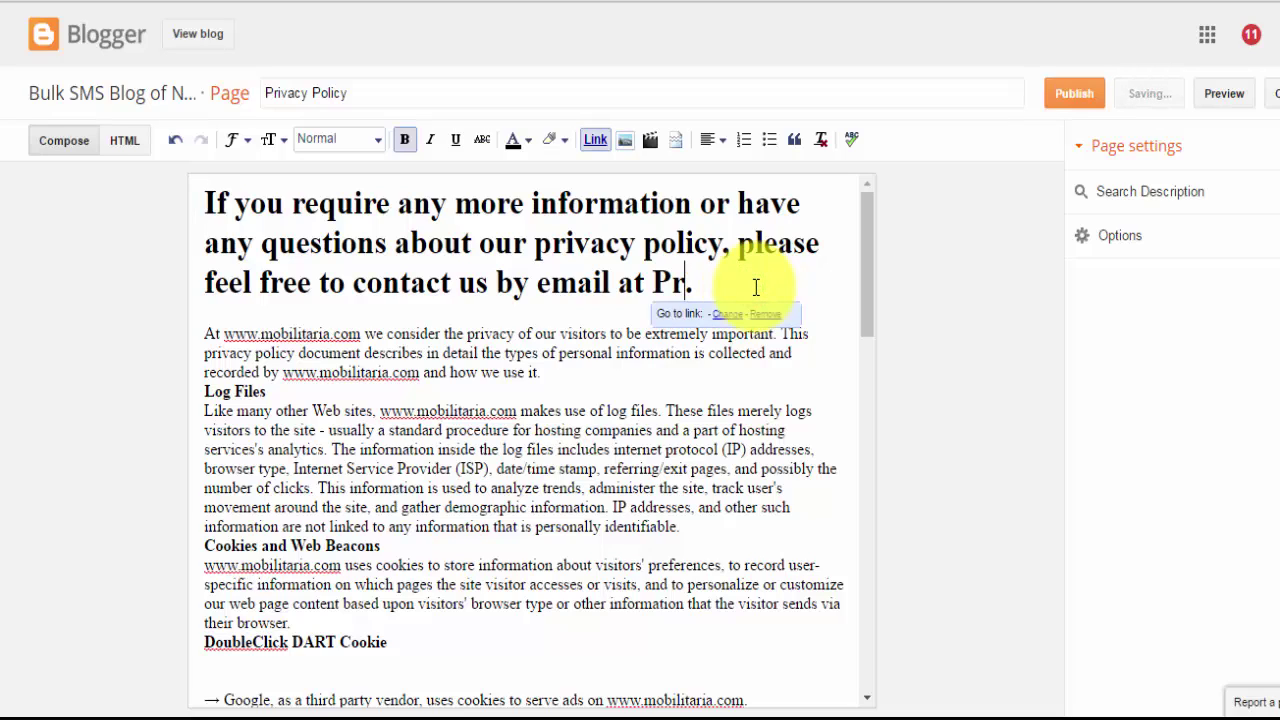
key("BackSpace")
key("BackSpace")
key("BackSpace")
key("BackSpace")
key("BackSpace")
key("BackSpace")
key("BackSpace")
key("BackSpace")
key("BackSpace")
key("BackSpace")
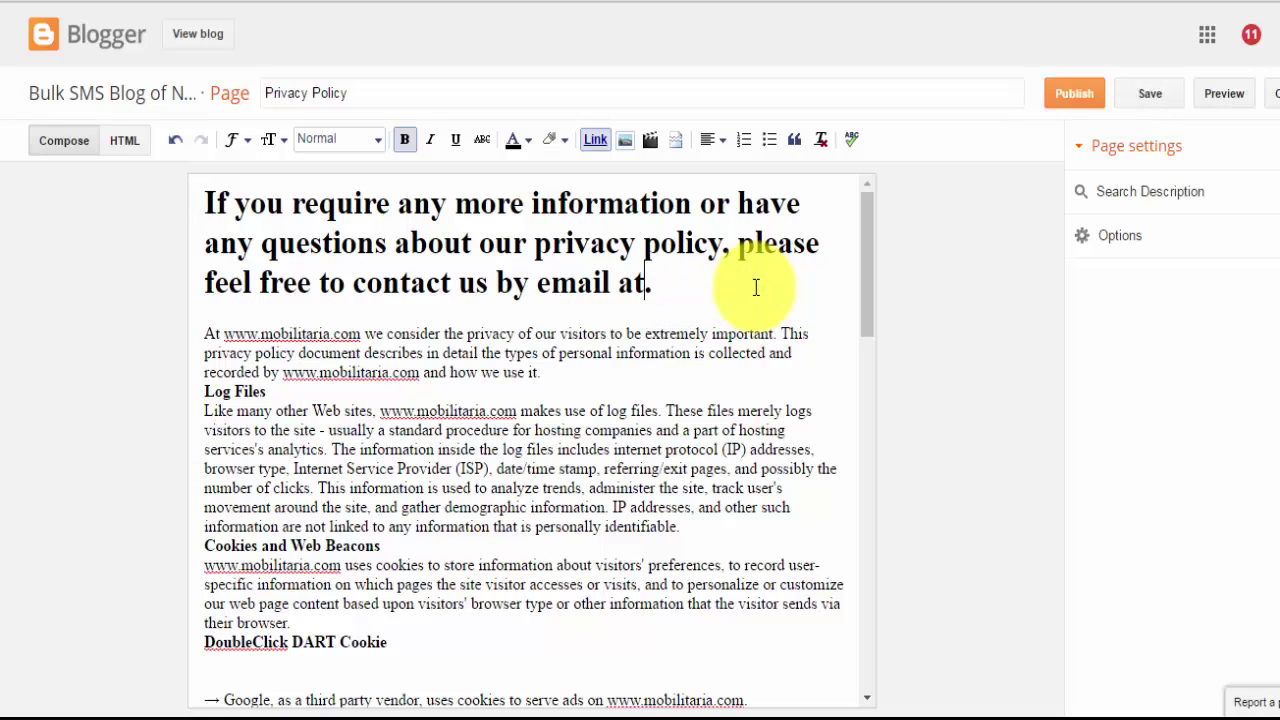
key("BackSpace")
key("BackSpace")
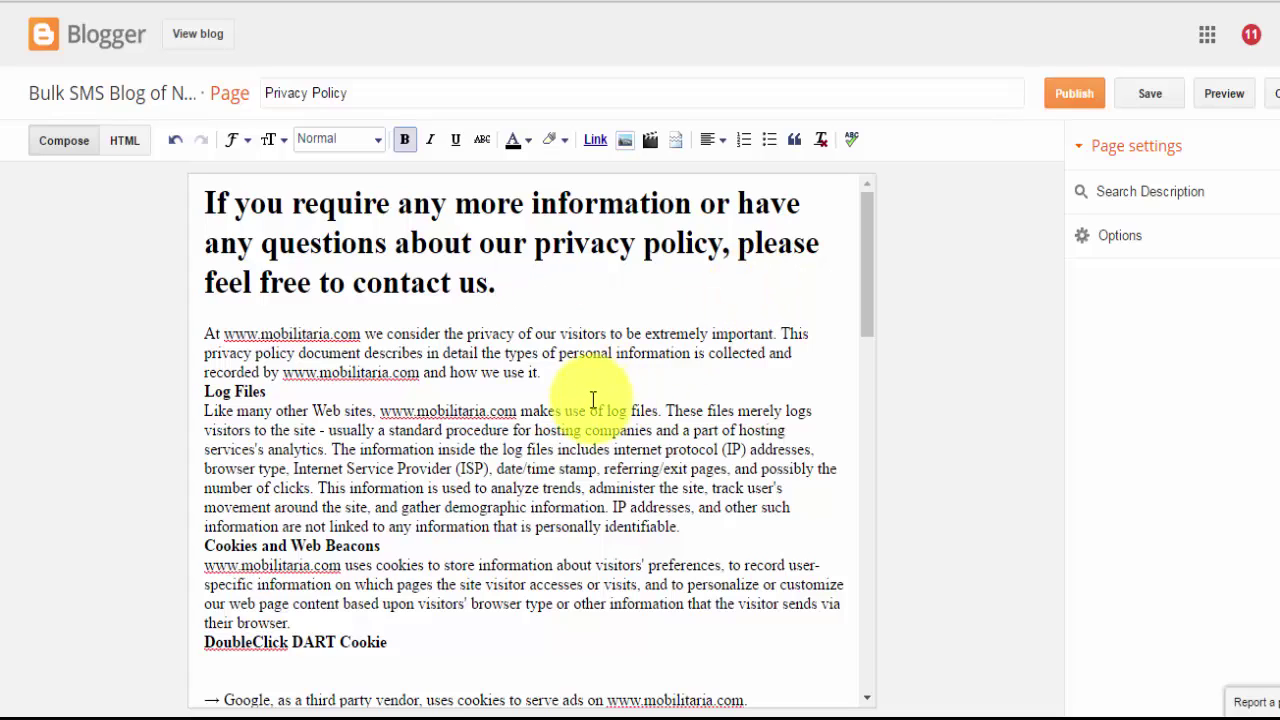
Add blank lines before the Log Files, Cookies and Web Beacons, and DoubleClick DART Cookie sections
left_click(568, 372)
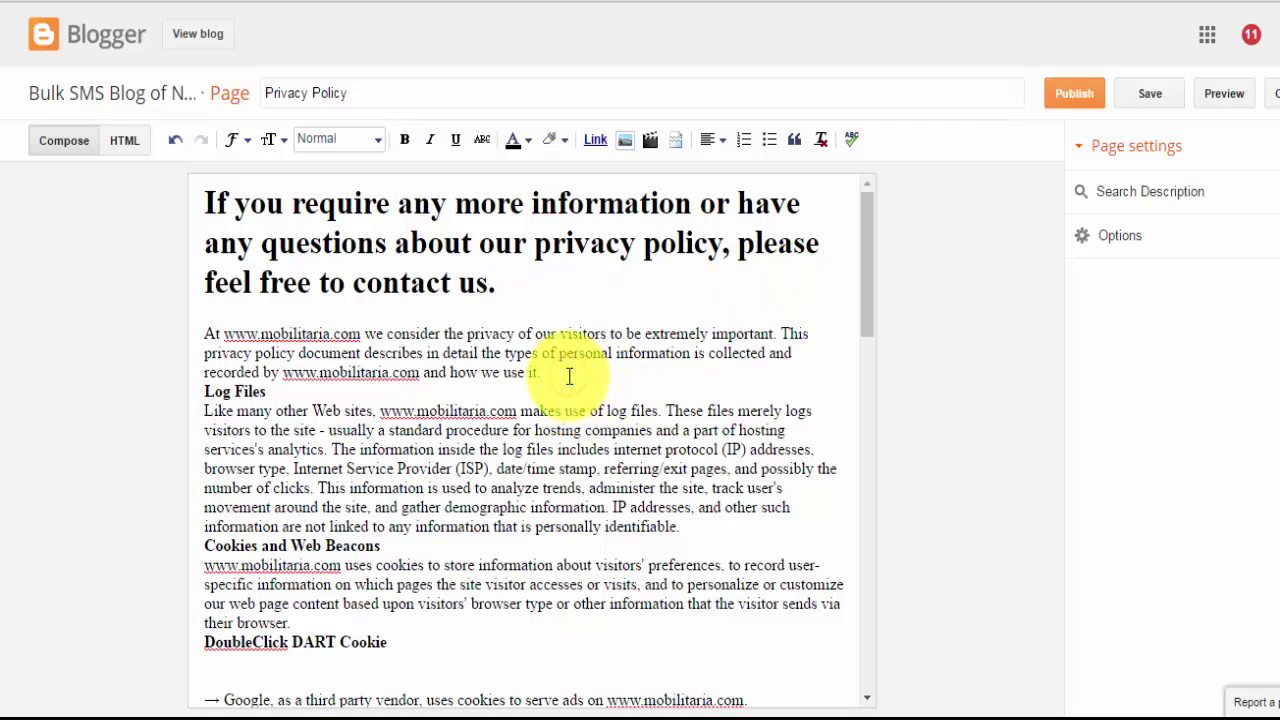
key("Return")
left_click(688, 543)
key("Return")
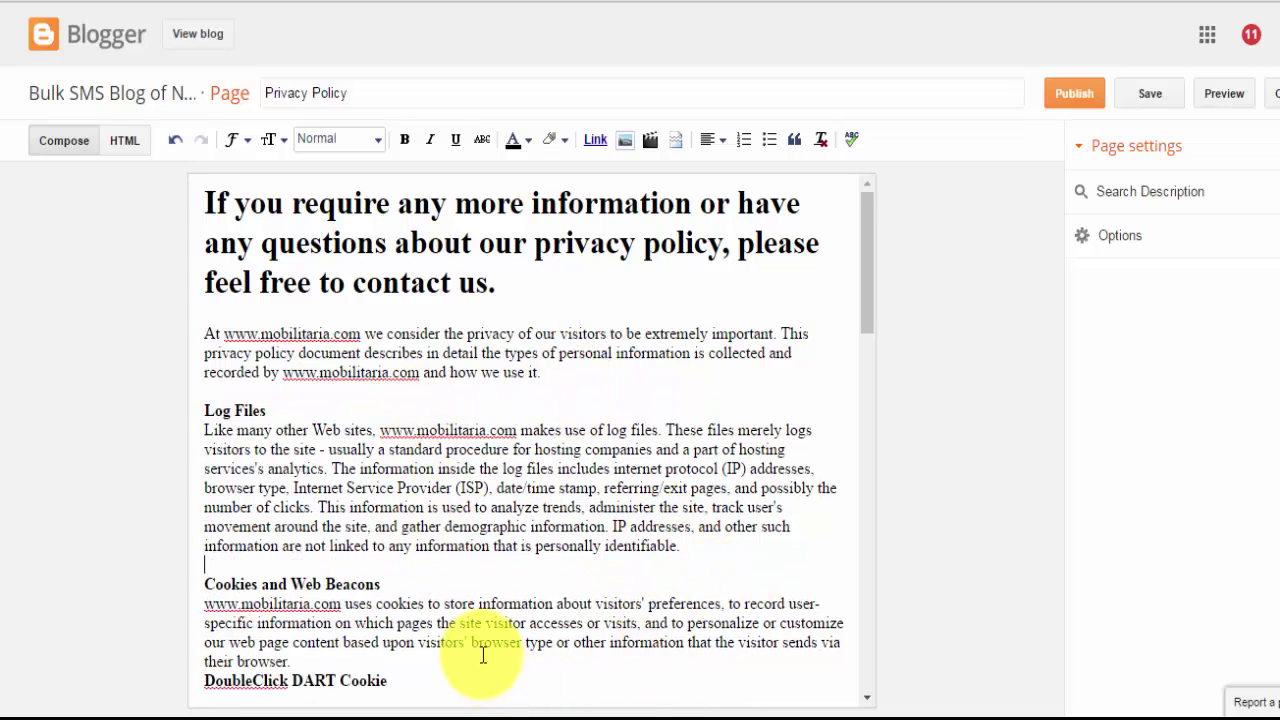
key("Return")
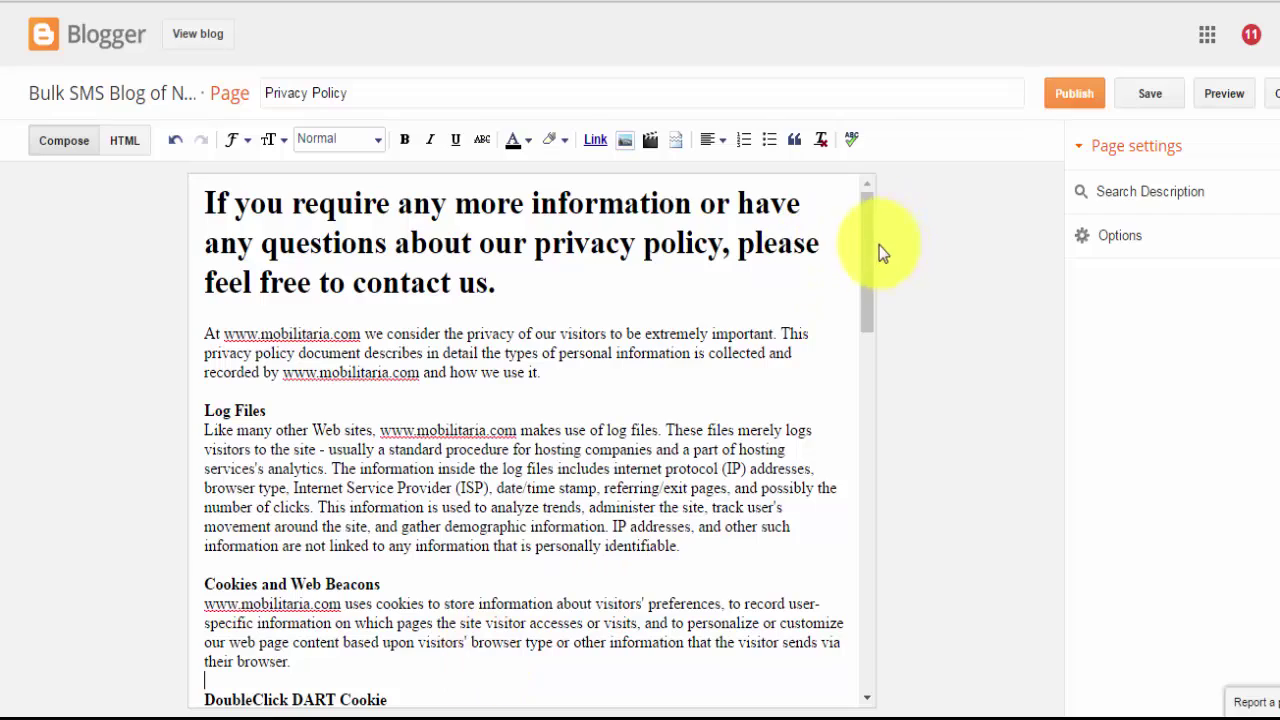
left_click_drag(870, 247, 868, 297)
Delete the badge image at the page's end and publish the Privacy Policy page
scroll(862, 511, "down", 10)
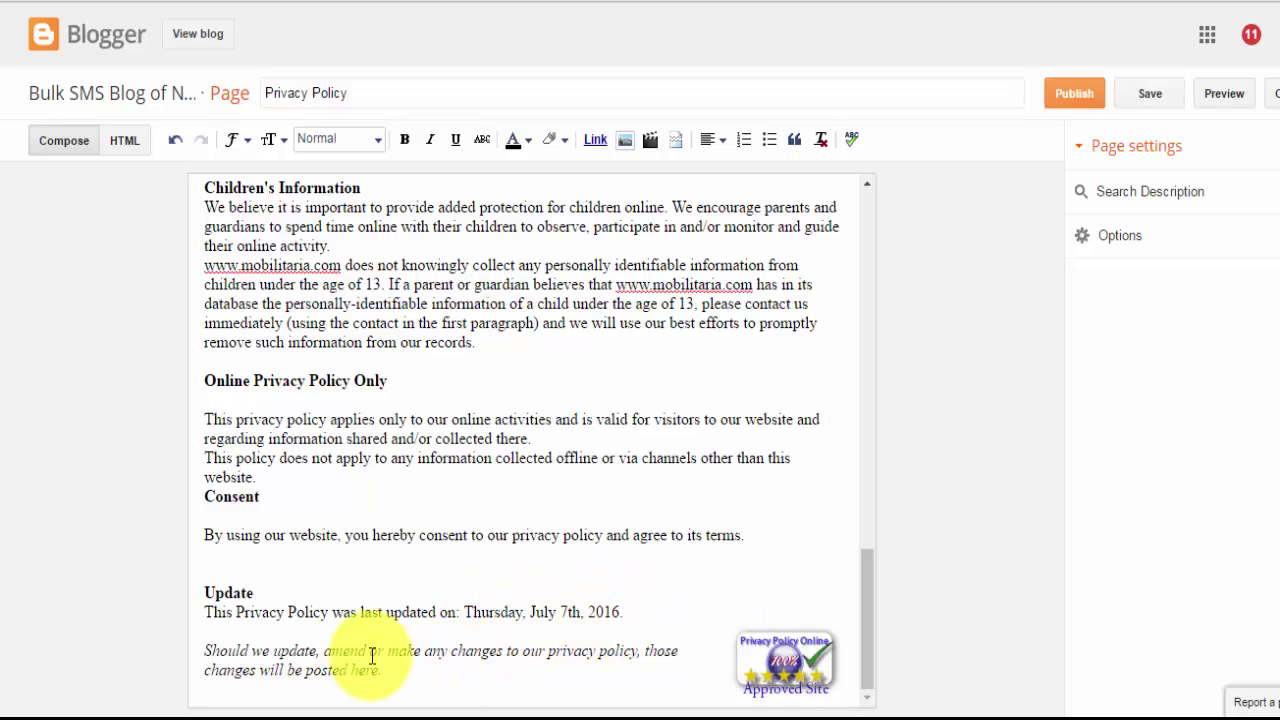
left_click(783, 655)
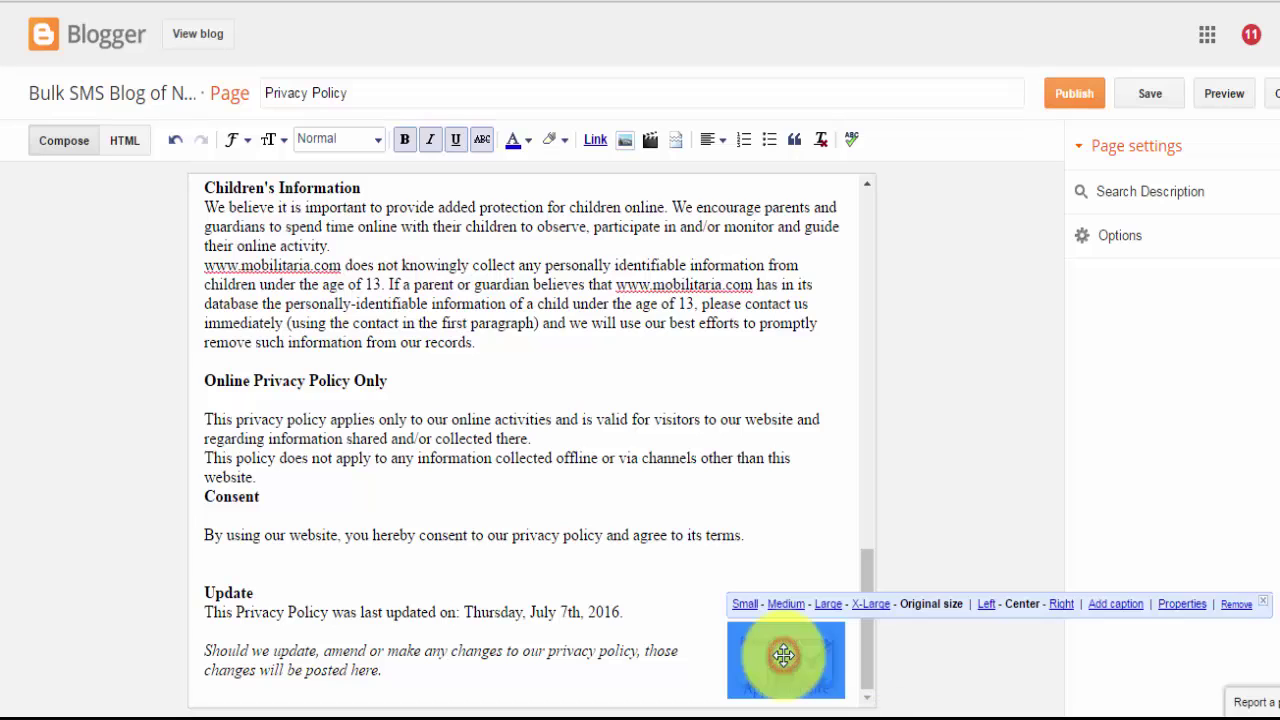
key("Delete")
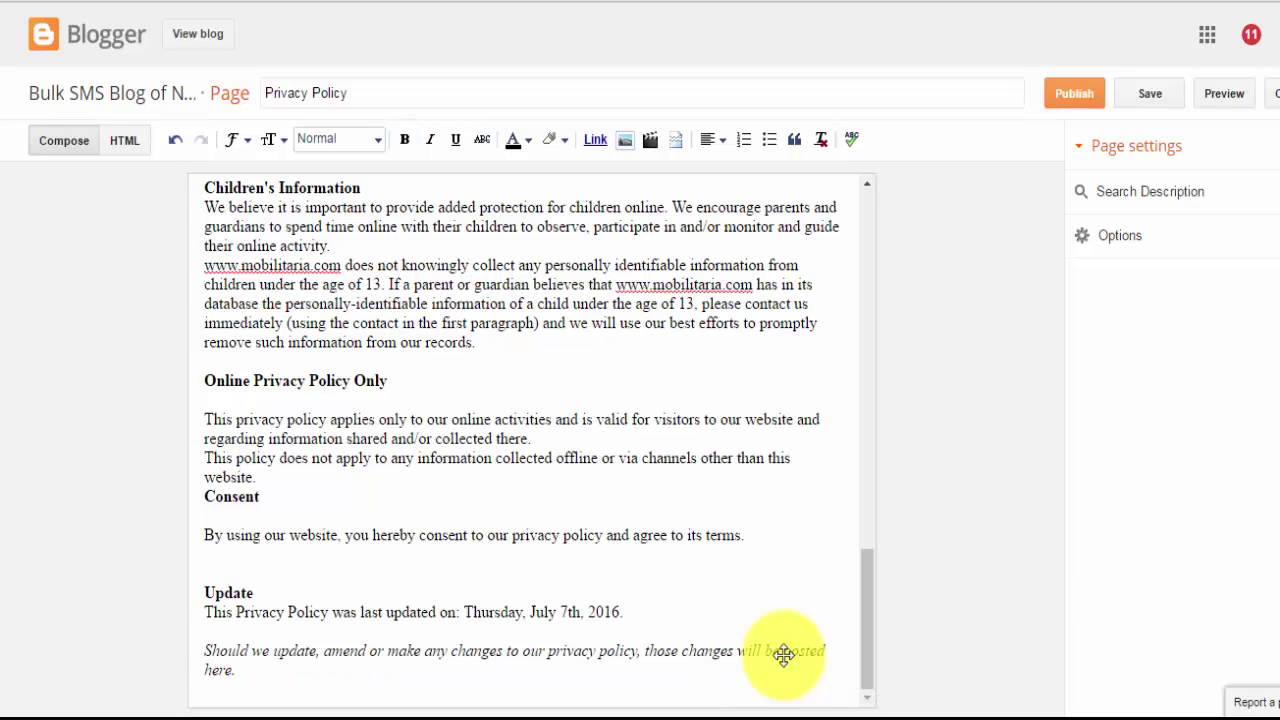
left_click_drag(858, 615, 871, 245)
left_click(1070, 96)
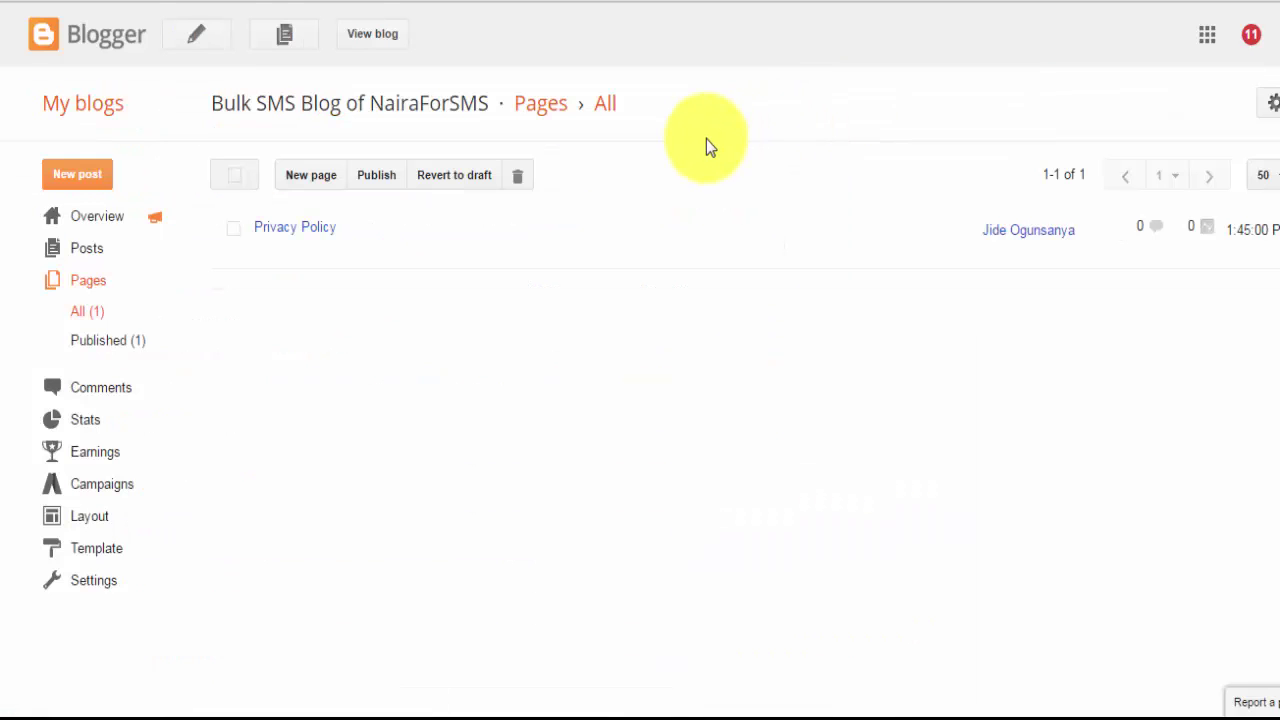
Copy the published Privacy Policy page's link address from the Pages list
mouse_move(481, 239)
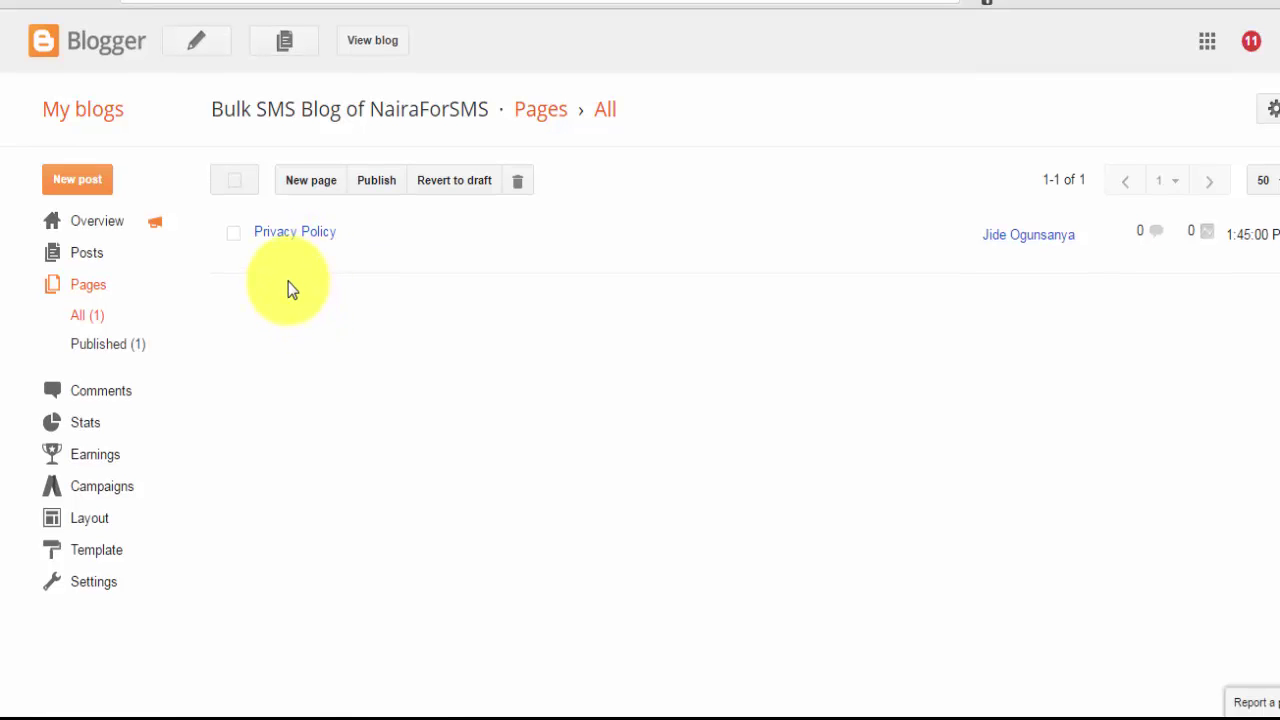
mouse_move(294, 237)
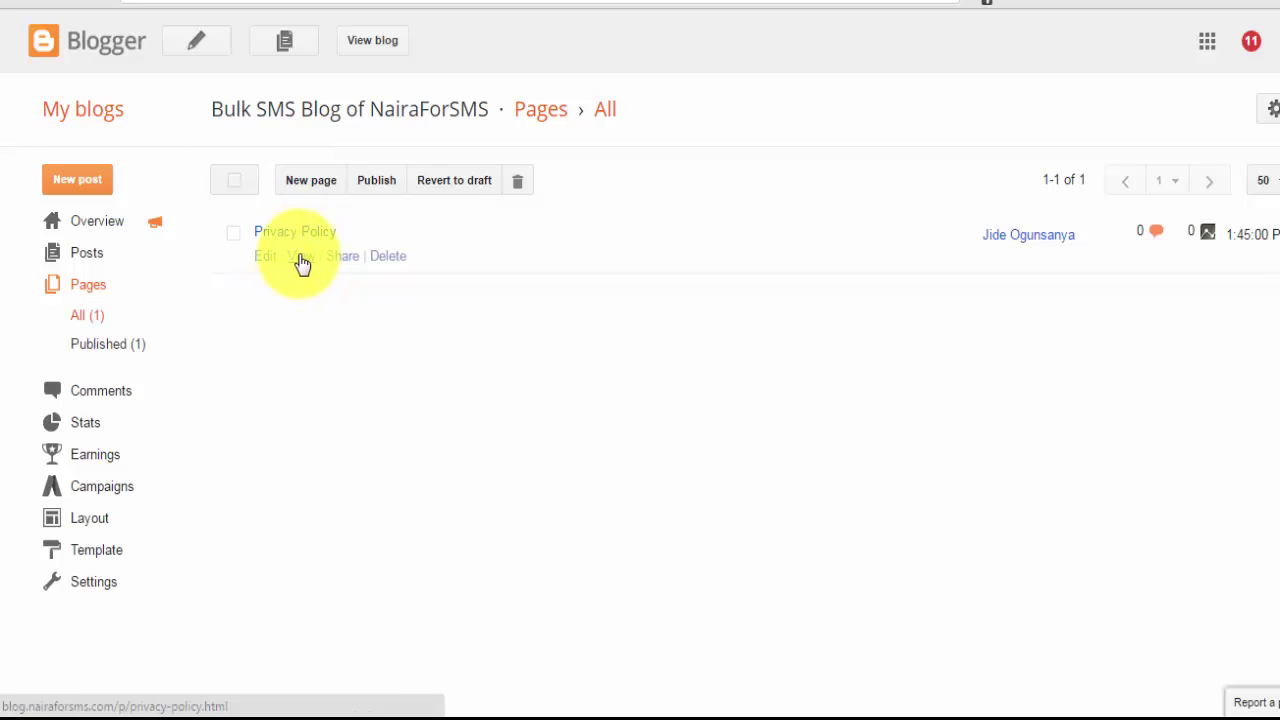
right_click(302, 263)
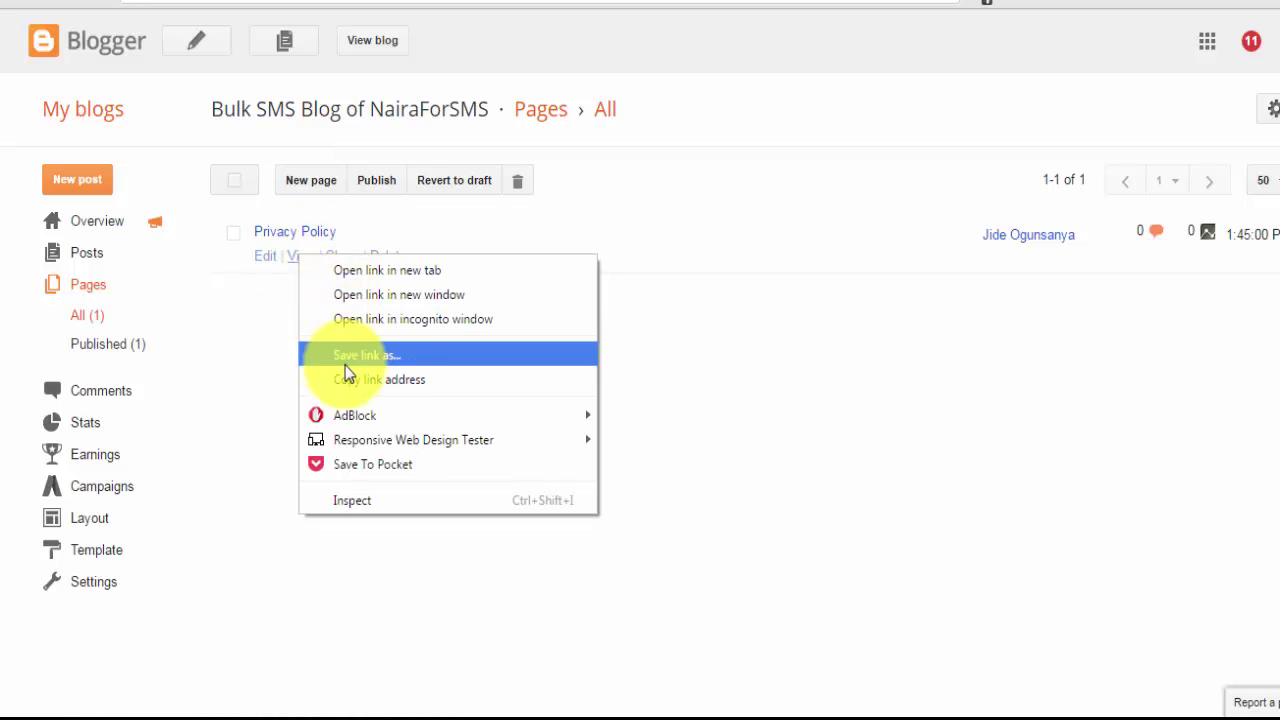
left_click(346, 383)
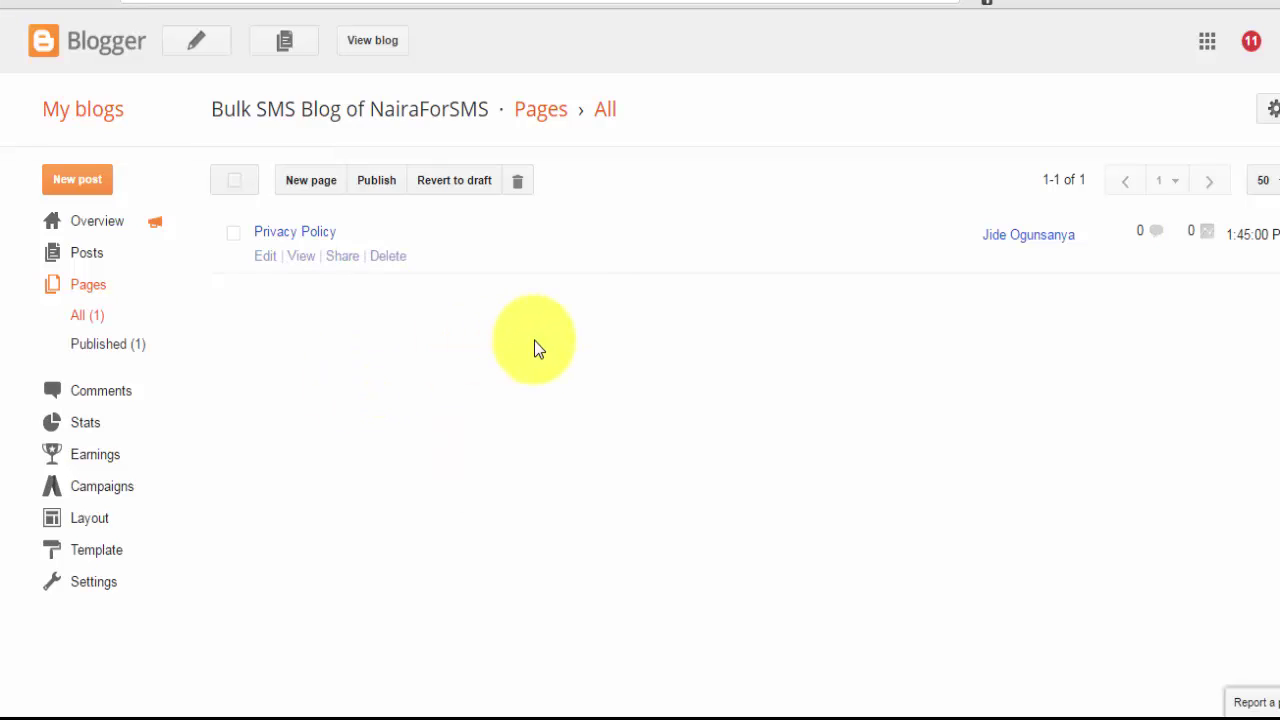
left_click(100, 517)
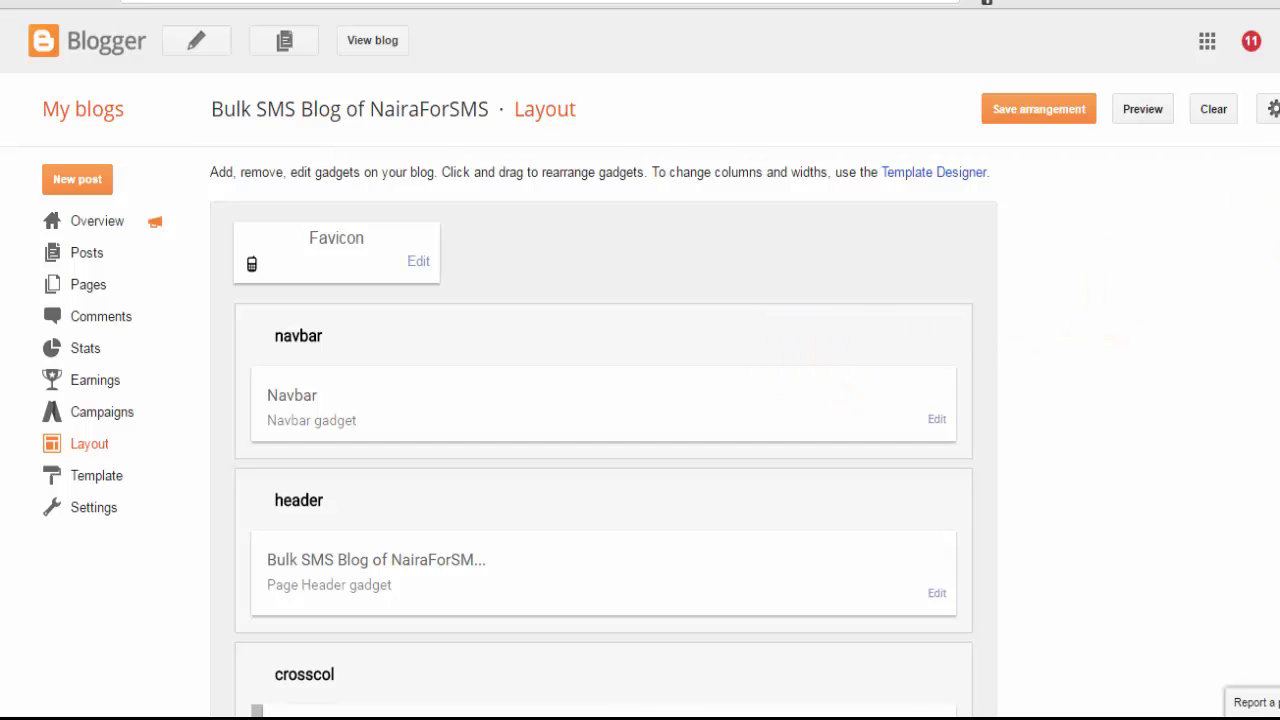
Scroll the Layout page to locate the Pages gadget in the crosscol section
scroll(604, 430, "down", 3)
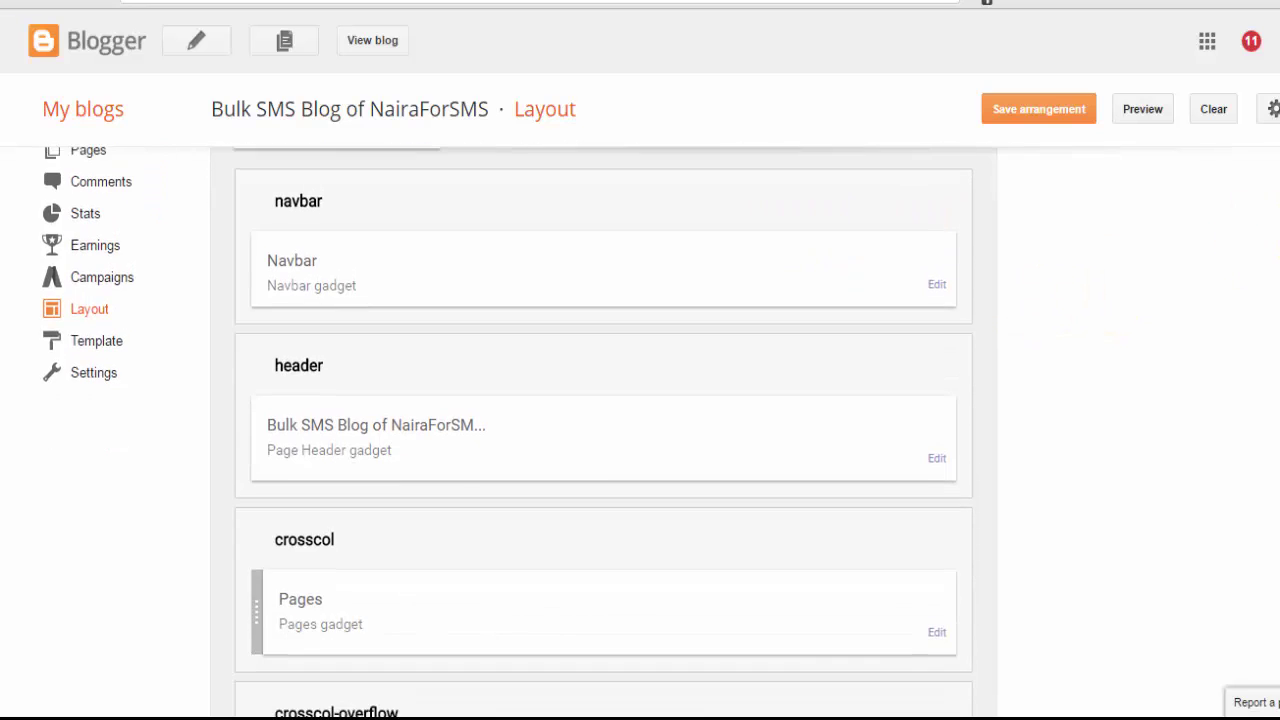
scroll(604, 430, "down", 3)
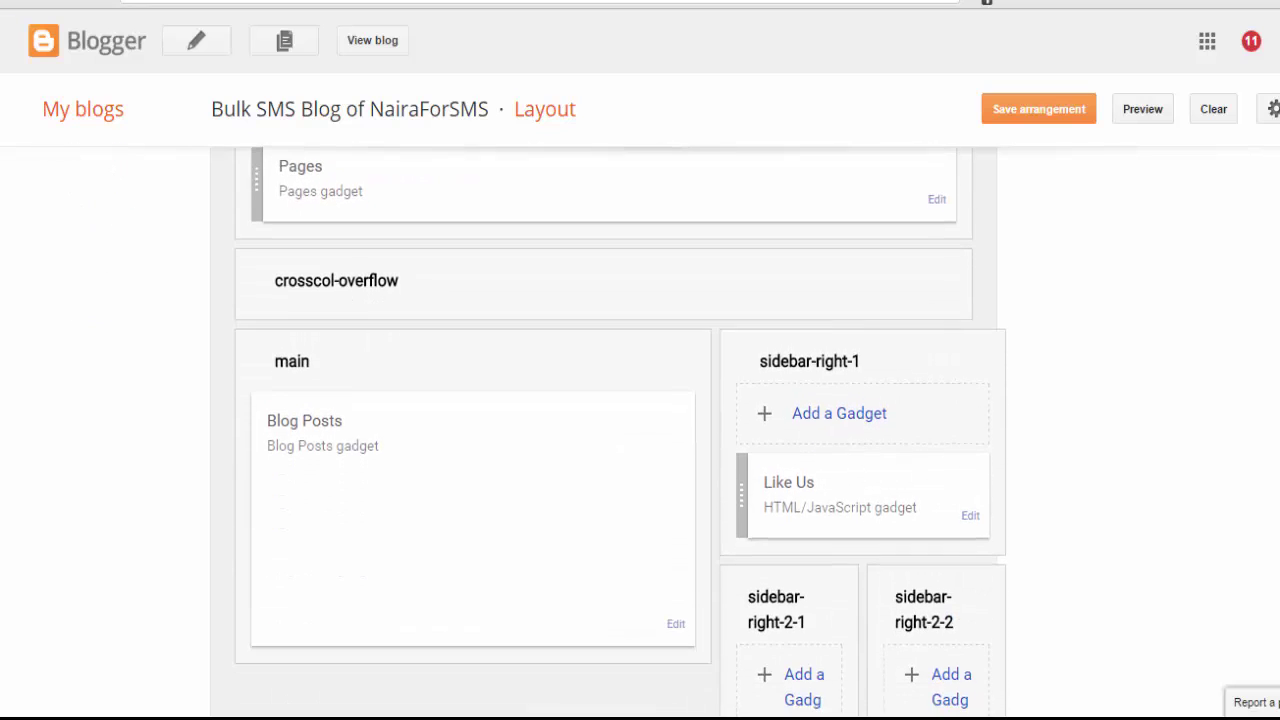
scroll(604, 430, "up", 2)
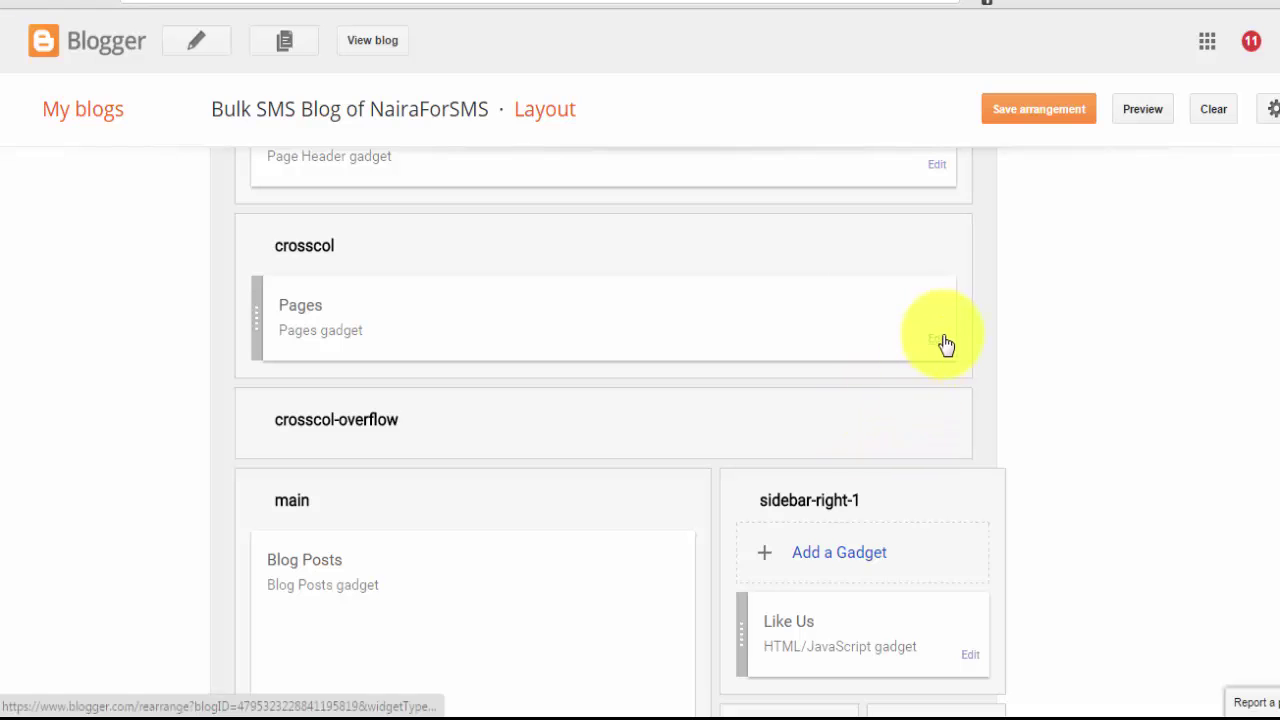
Tick Privacy Policy in the Pages gadget's pages to show, save it, and save the arrangement
left_click(1210, 343)
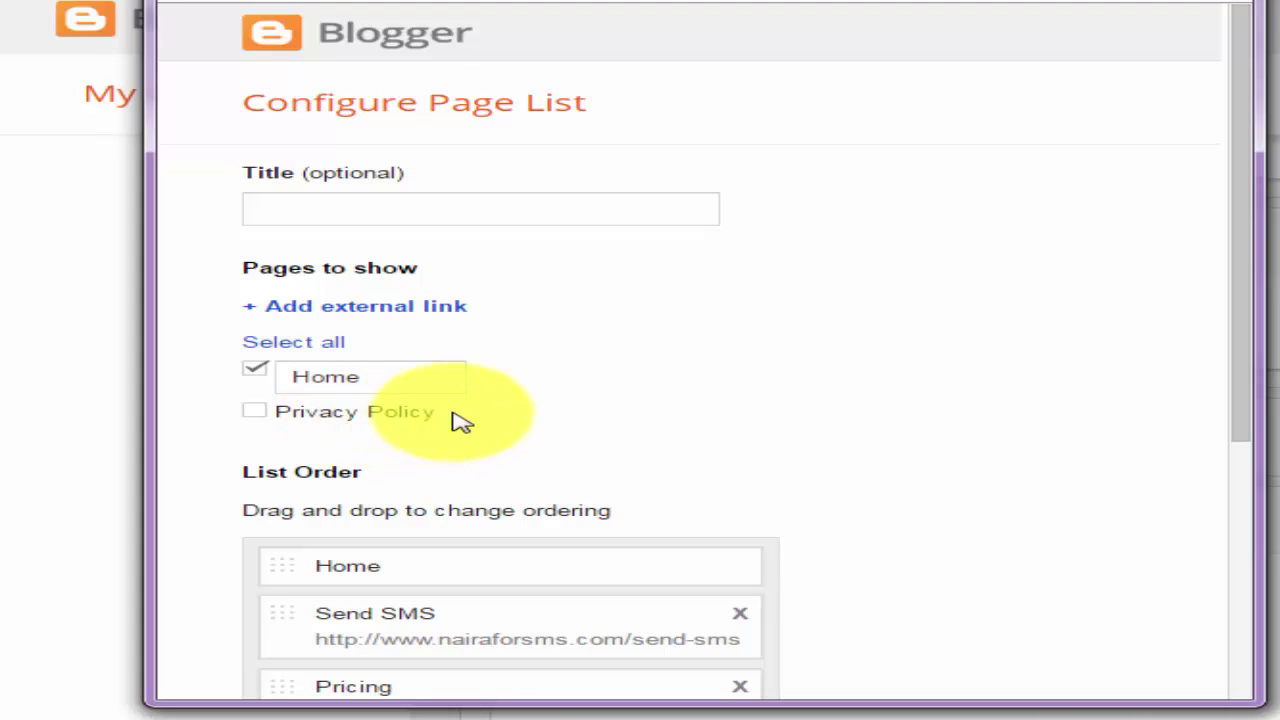
left_click(255, 413)
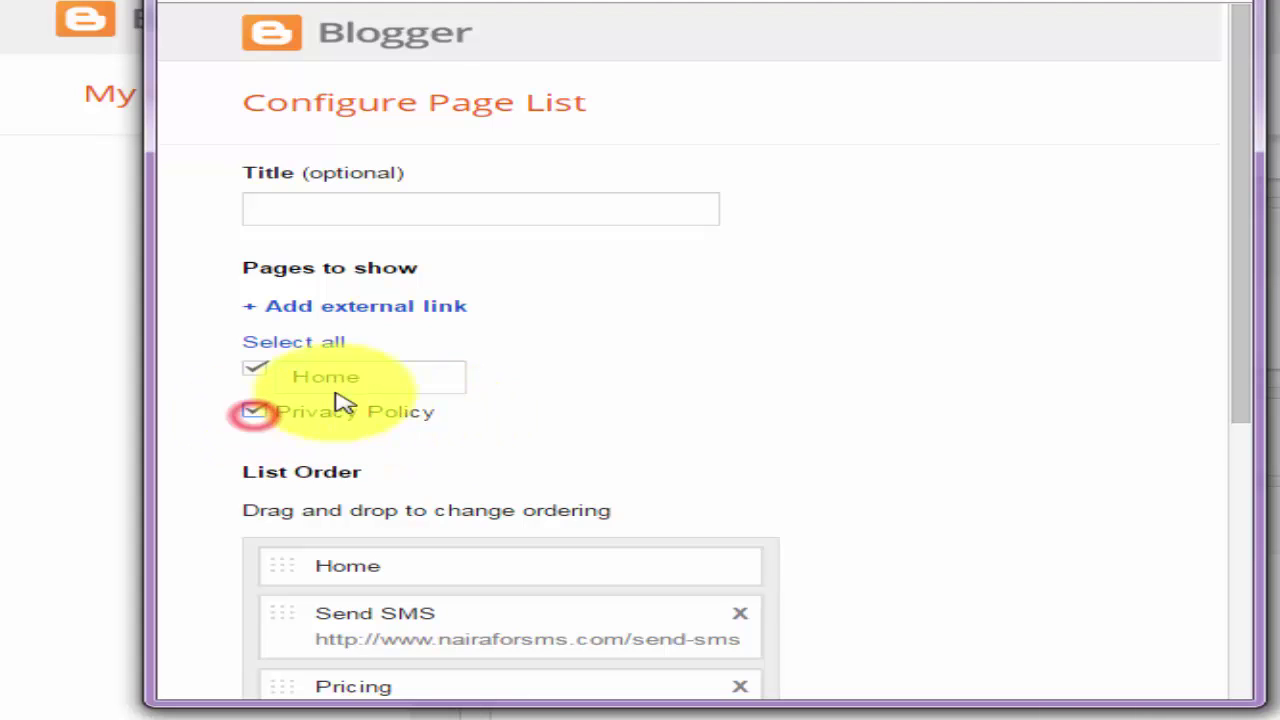
left_click_drag(1237, 286, 1223, 609)
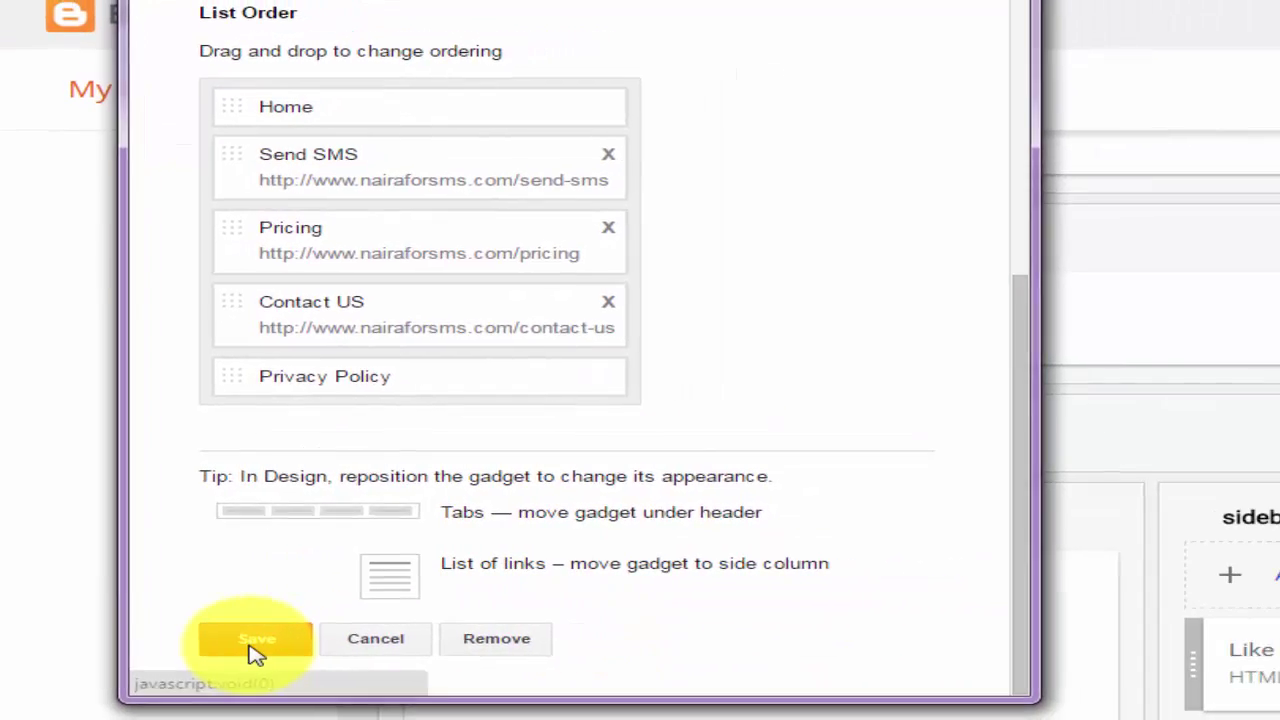
left_click(282, 650)
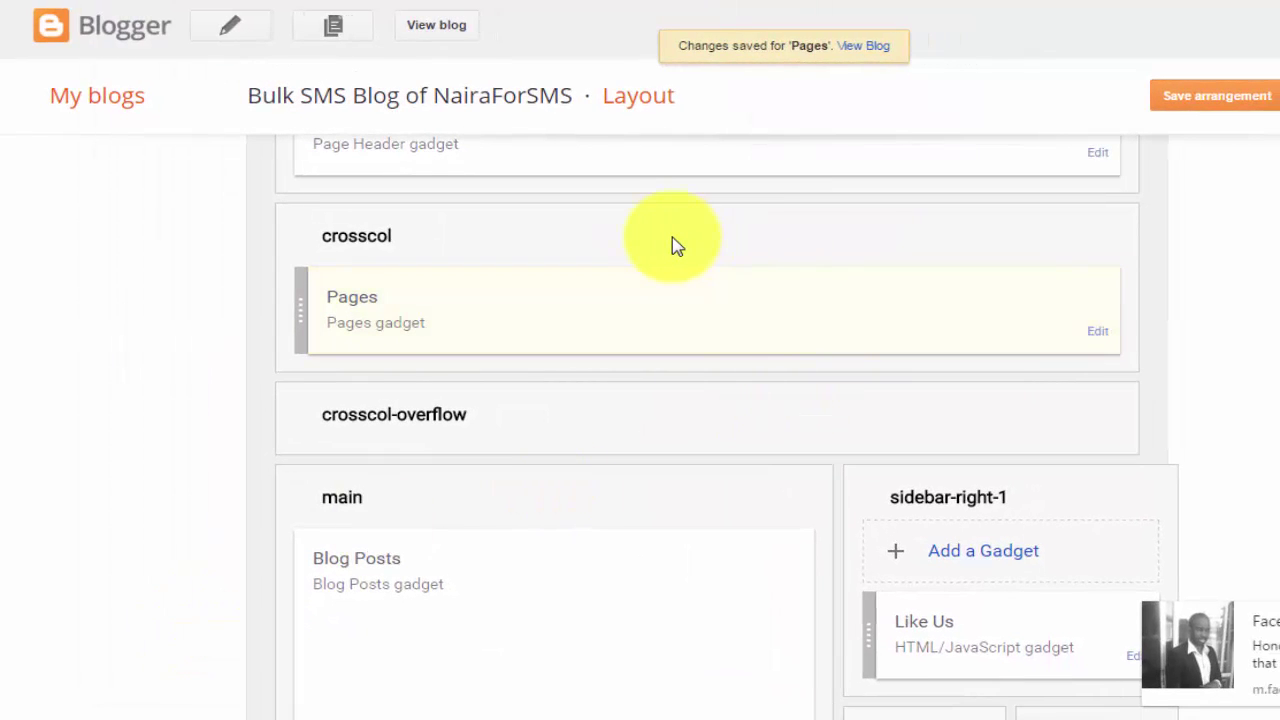
left_click(1175, 108)
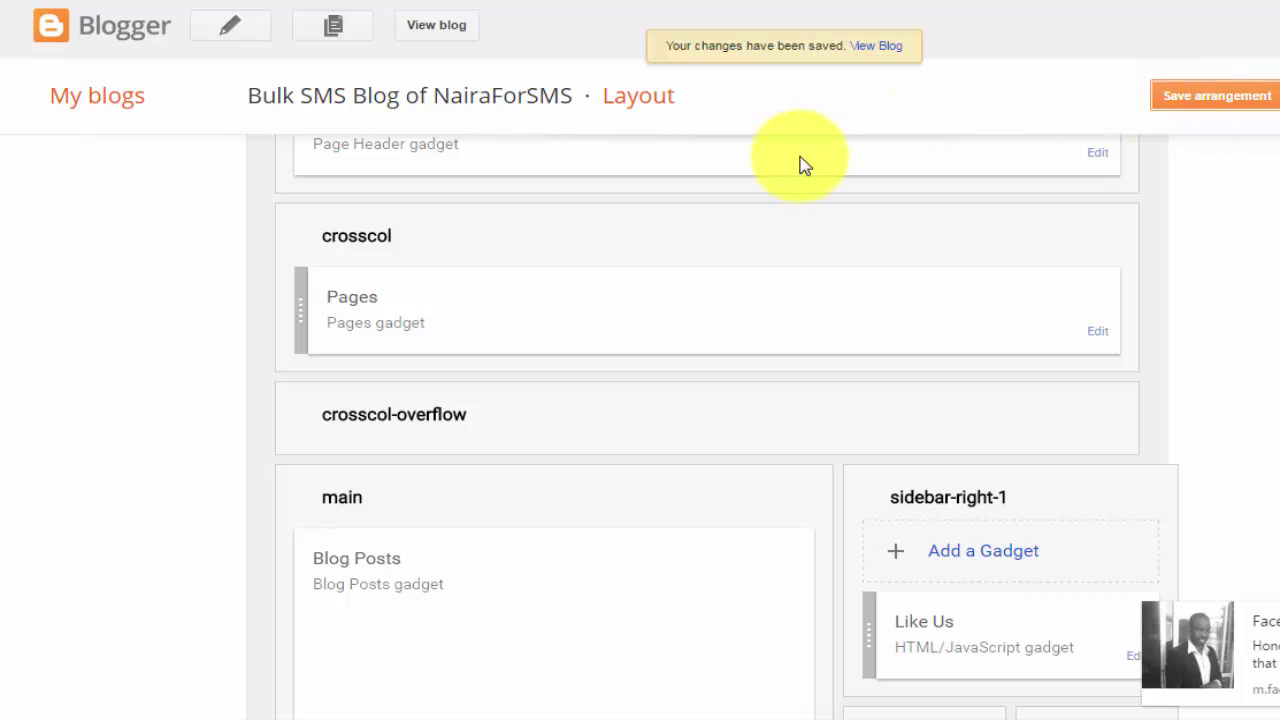
Open the live blog in a new browser tab from View blog
right_click(455, 40)
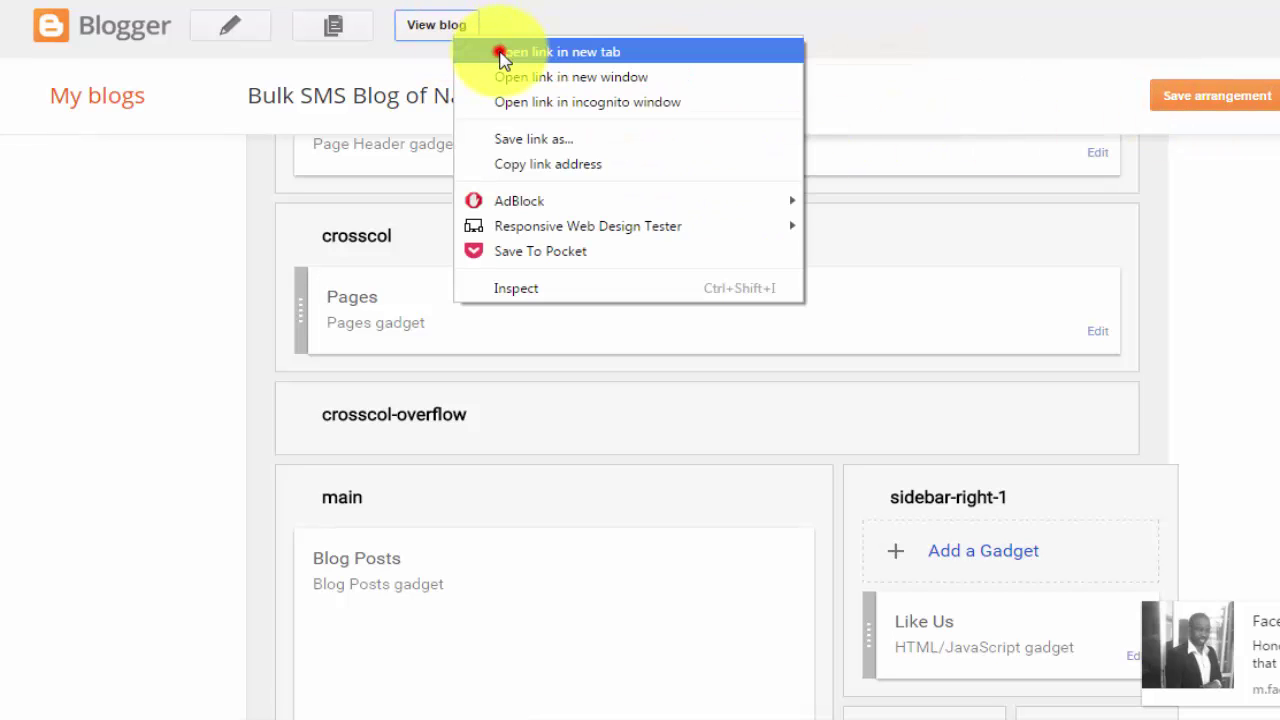
left_click(500, 49)
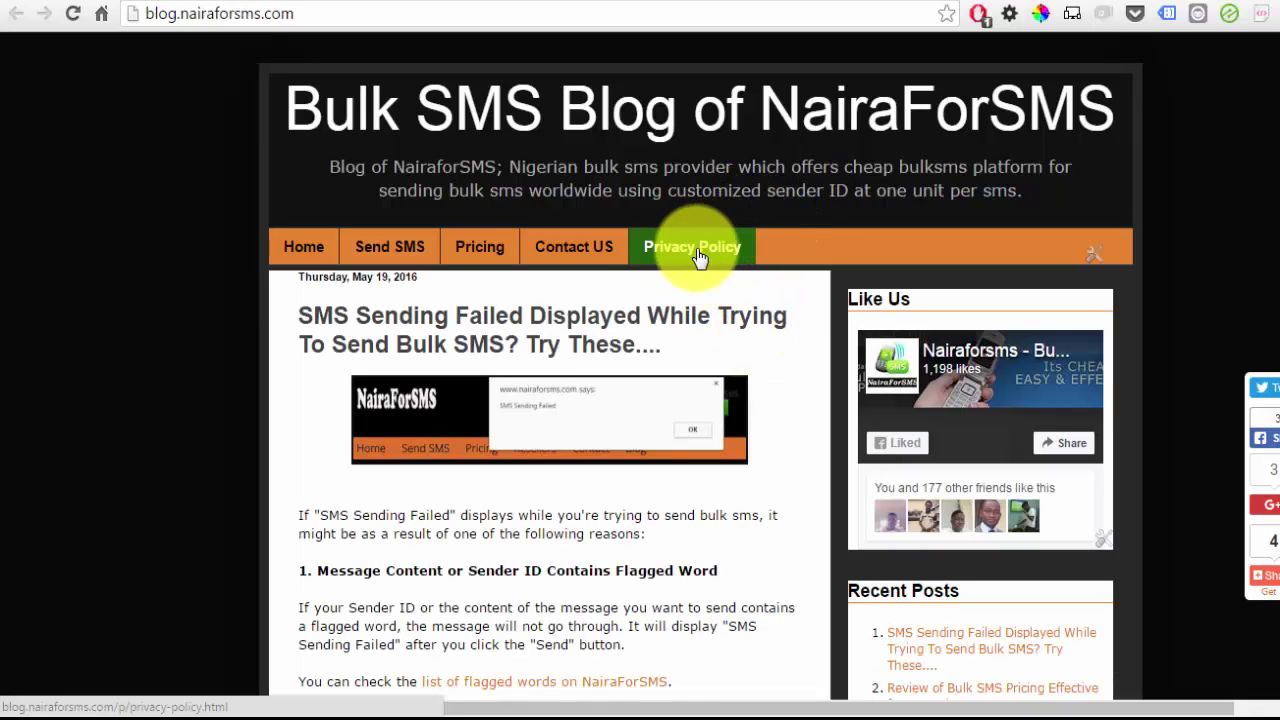
left_click(751, 377)
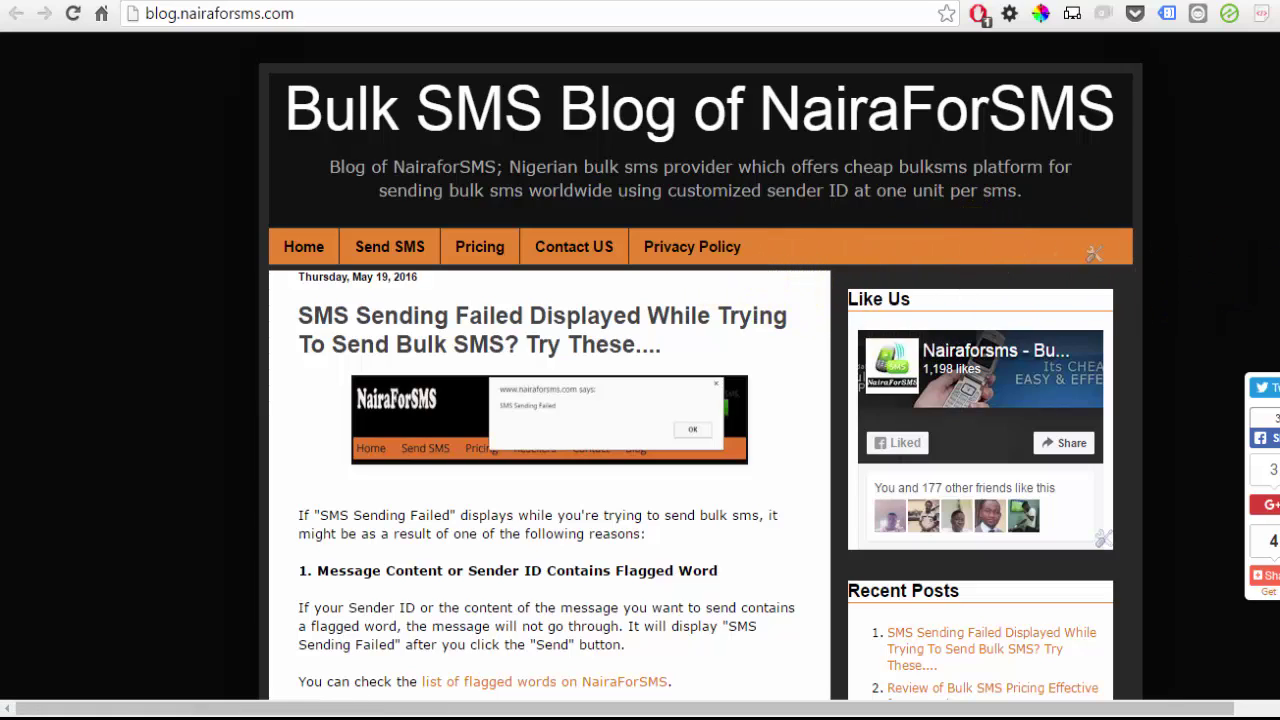
scroll(1177, 282, "down", 9)
scroll(826, 594, "down", 20)
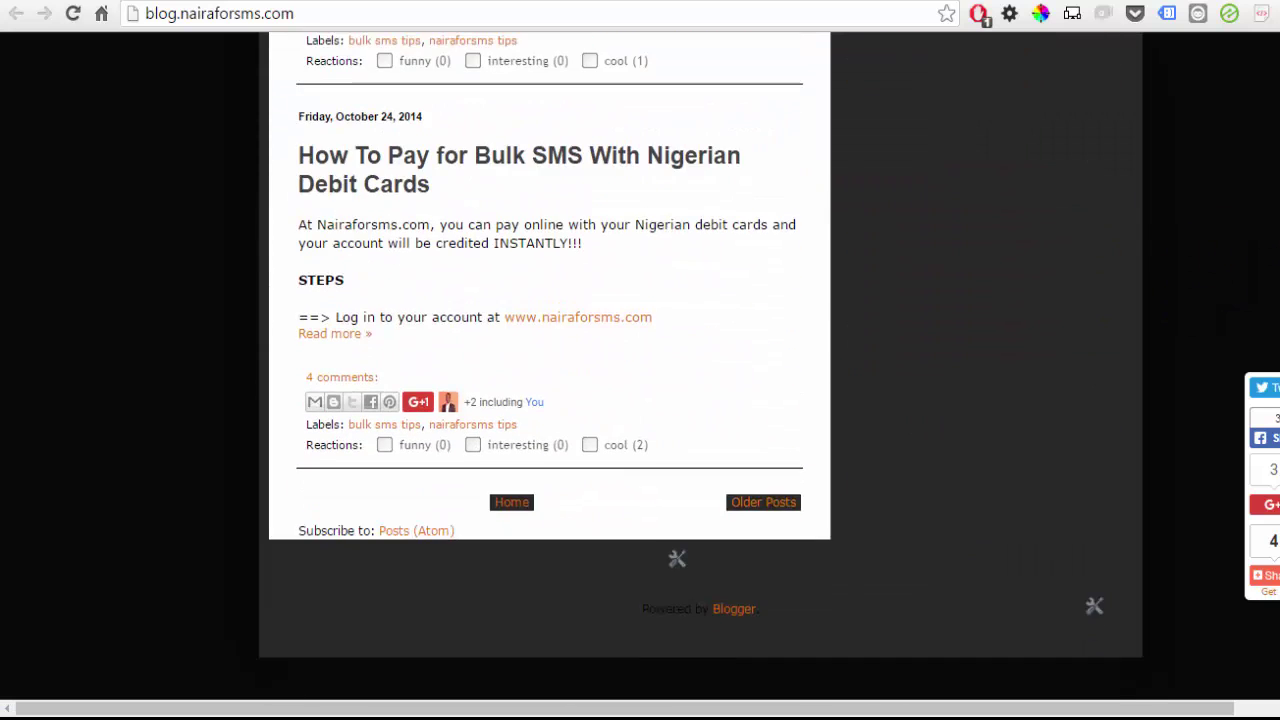
scroll(1265, 470, "up", 20)
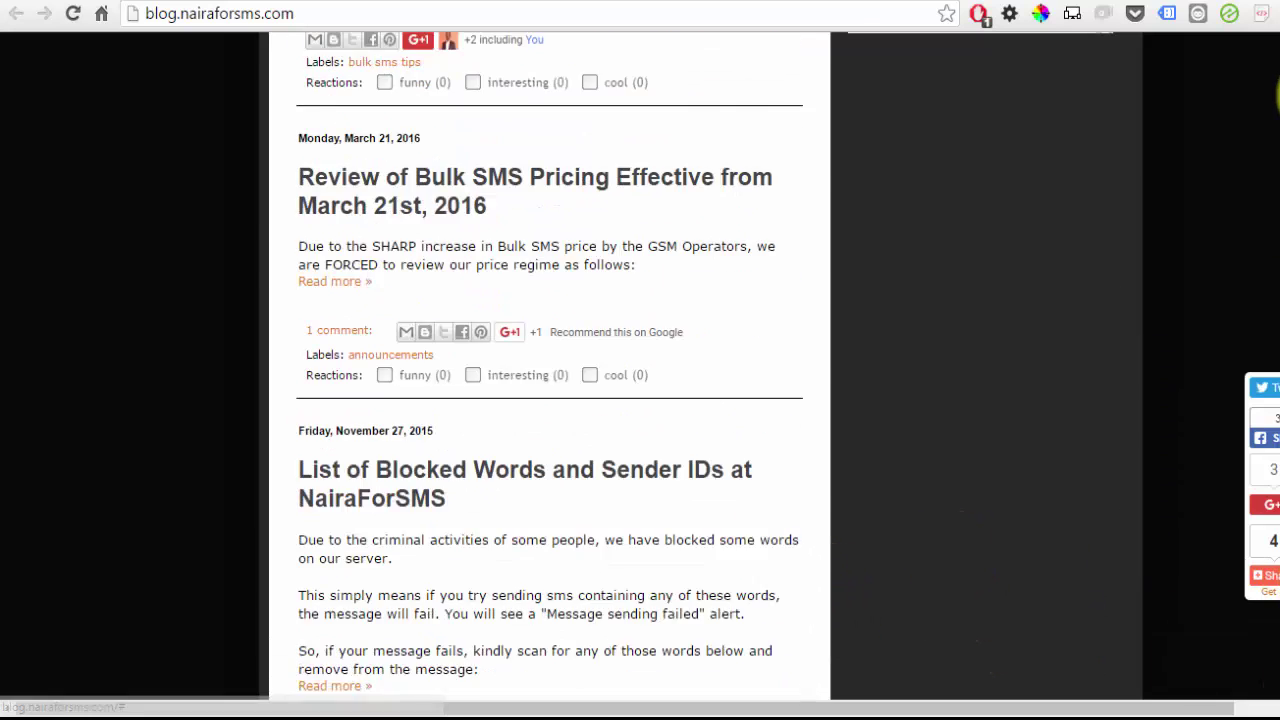